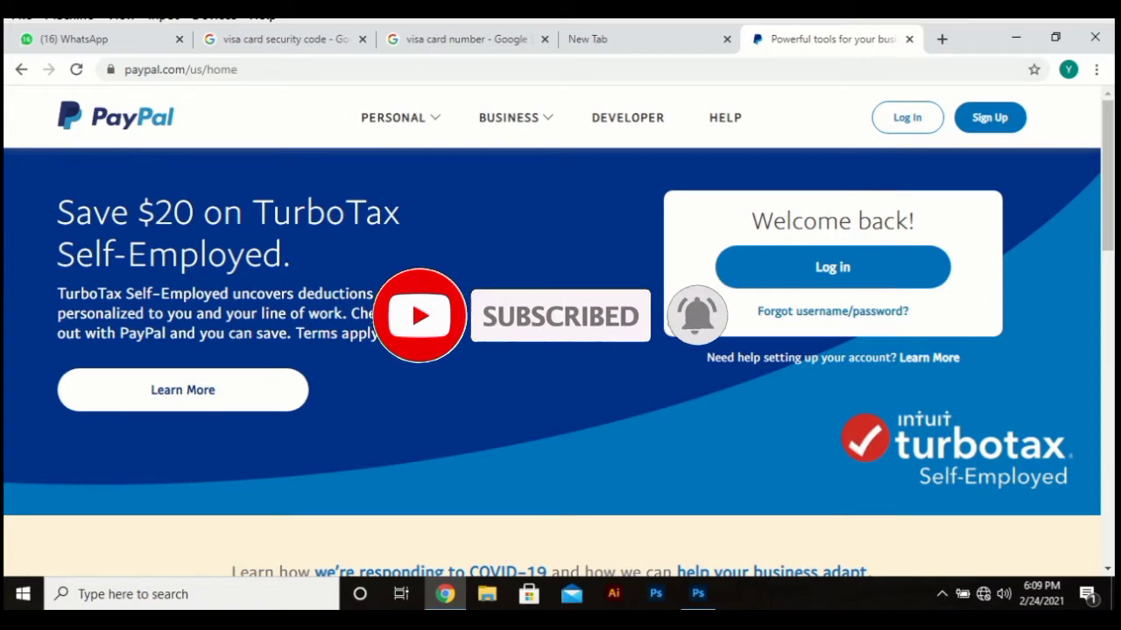
Step: Scroll down the PayPal home page and back up to the Sign Up area
scroll(560, 368, "down", 4)
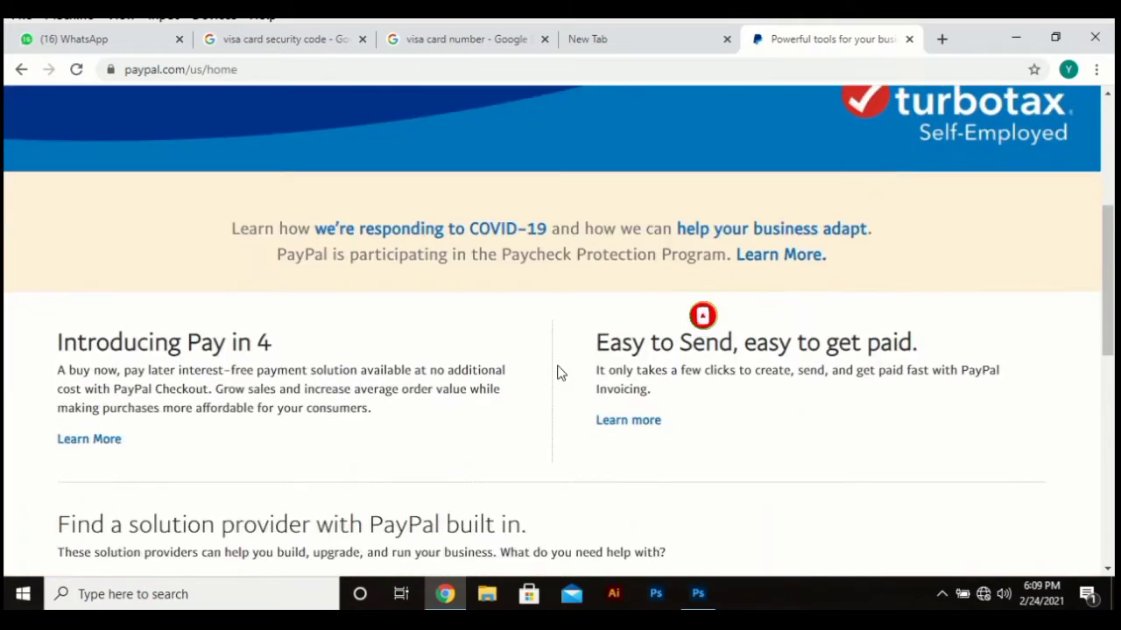
scroll(525, 433, "up", 4)
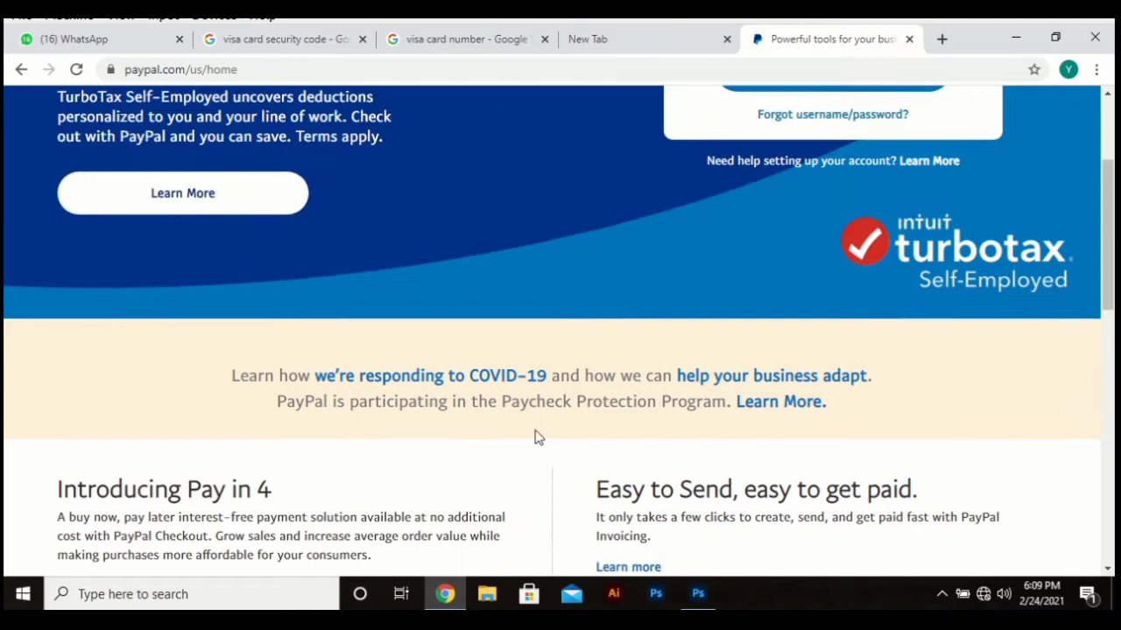
Step: Start sign-up, select Business Account, and continue to the business sign-up page
left_click(1001, 121)
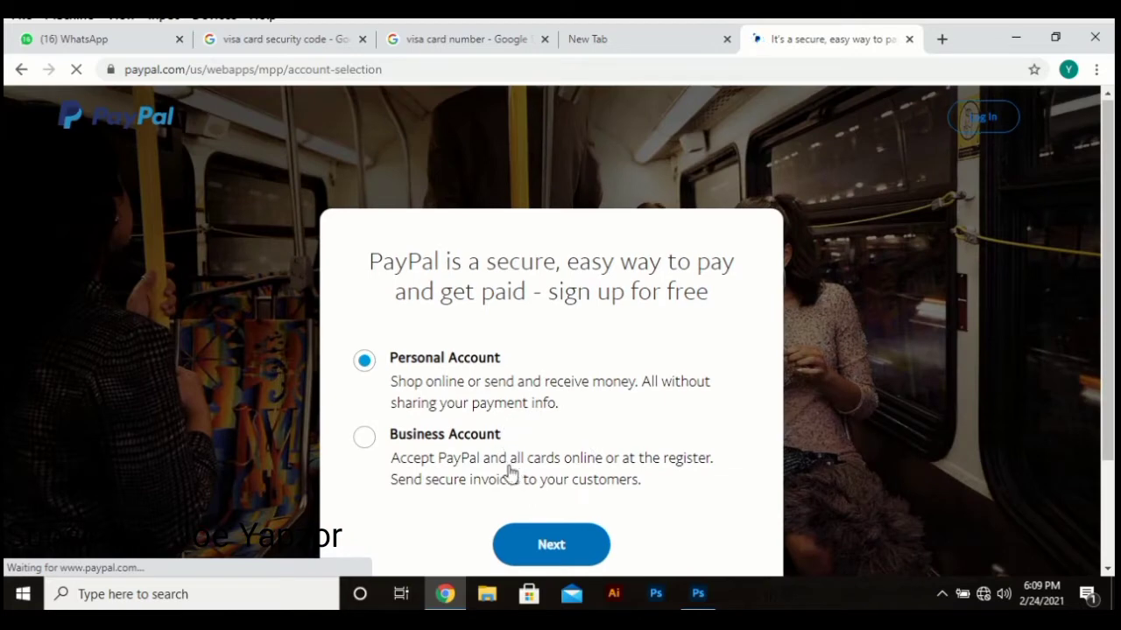
scroll(512, 472, "down", 1)
left_click(415, 410)
scroll(419, 415, "down", 2)
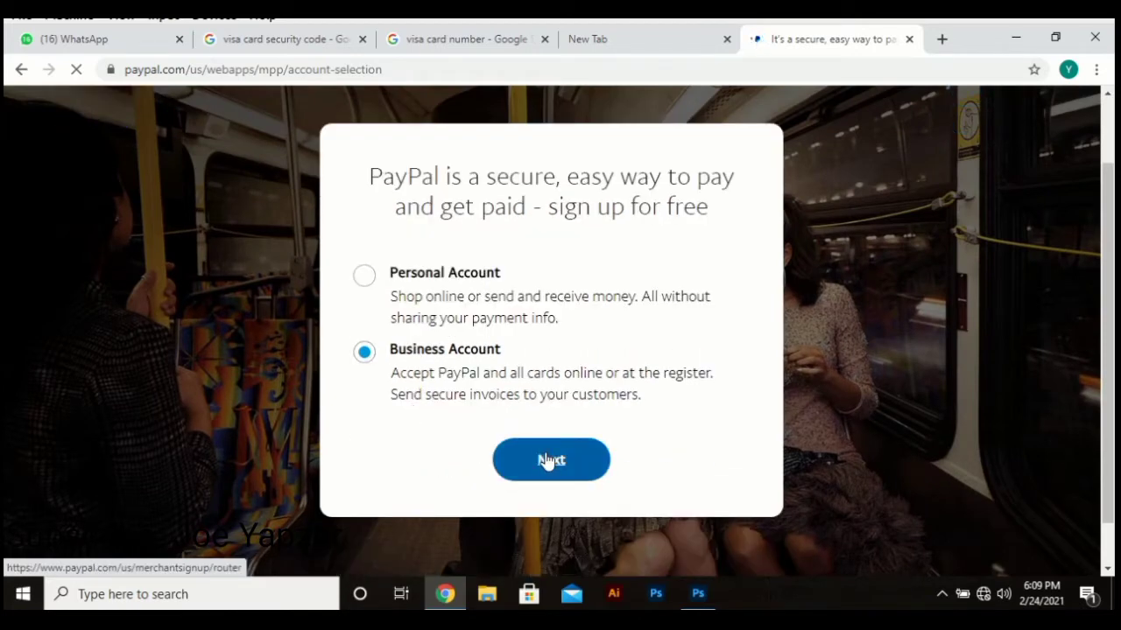
left_click(547, 462)
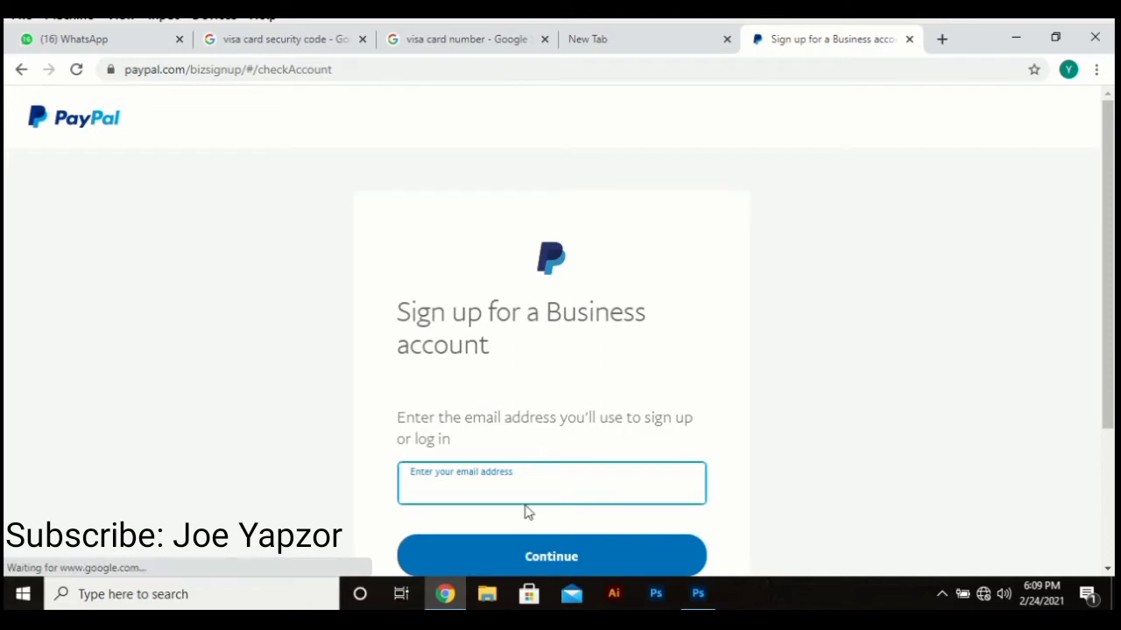
Step: Enter the account e-mail address, continue, and type the account password
scroll(525, 511, "down", 2)
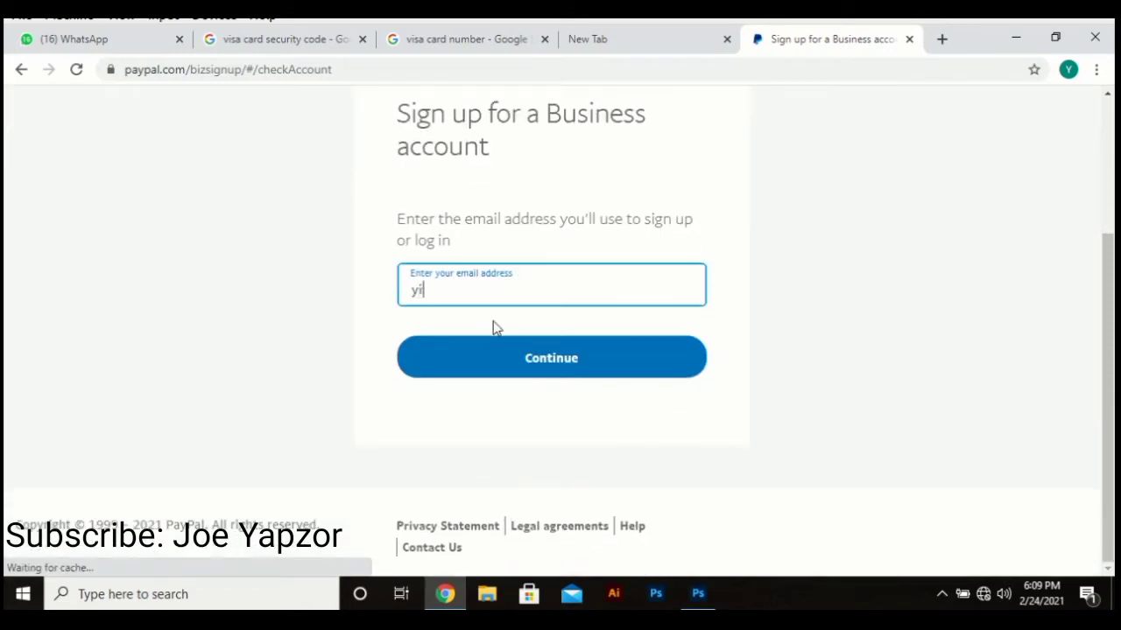
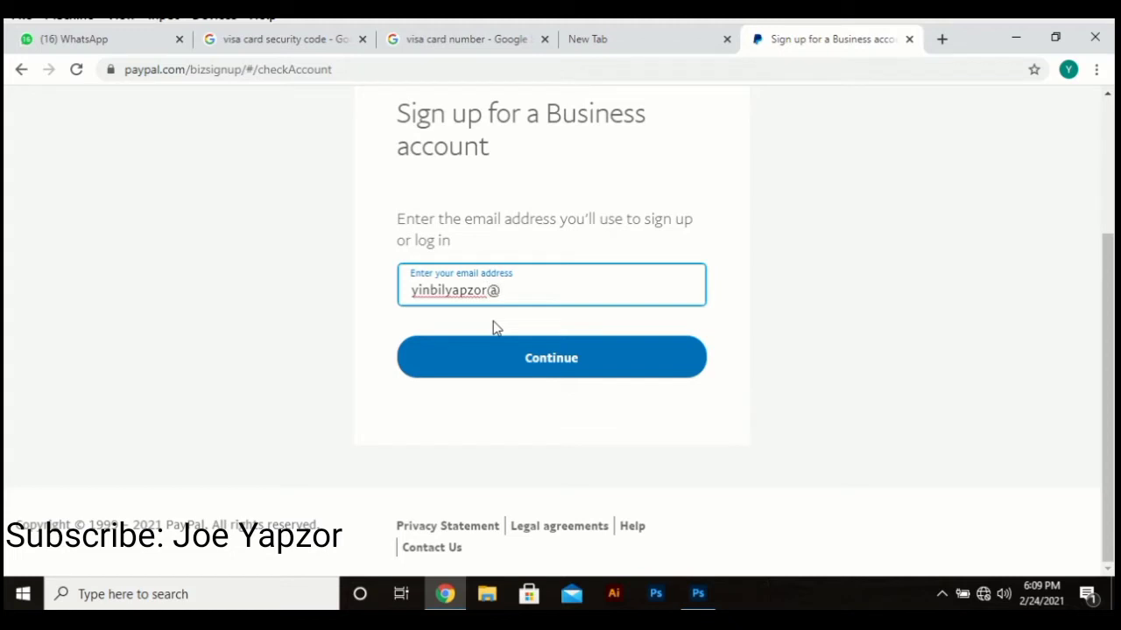
key("Return")
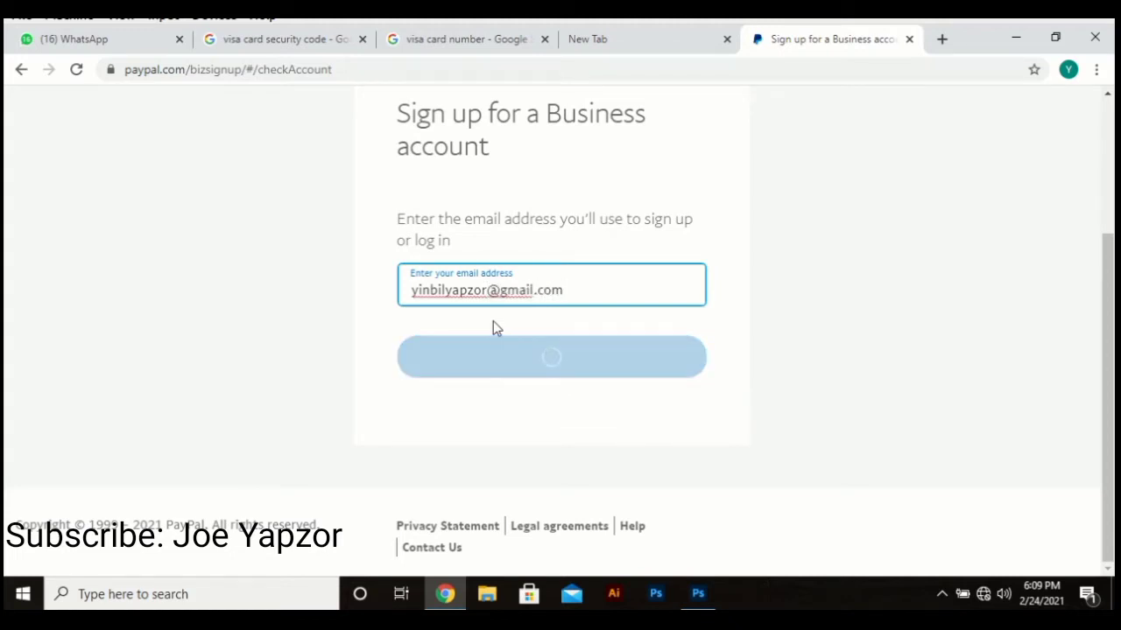
scroll(495, 322, "down", 2)
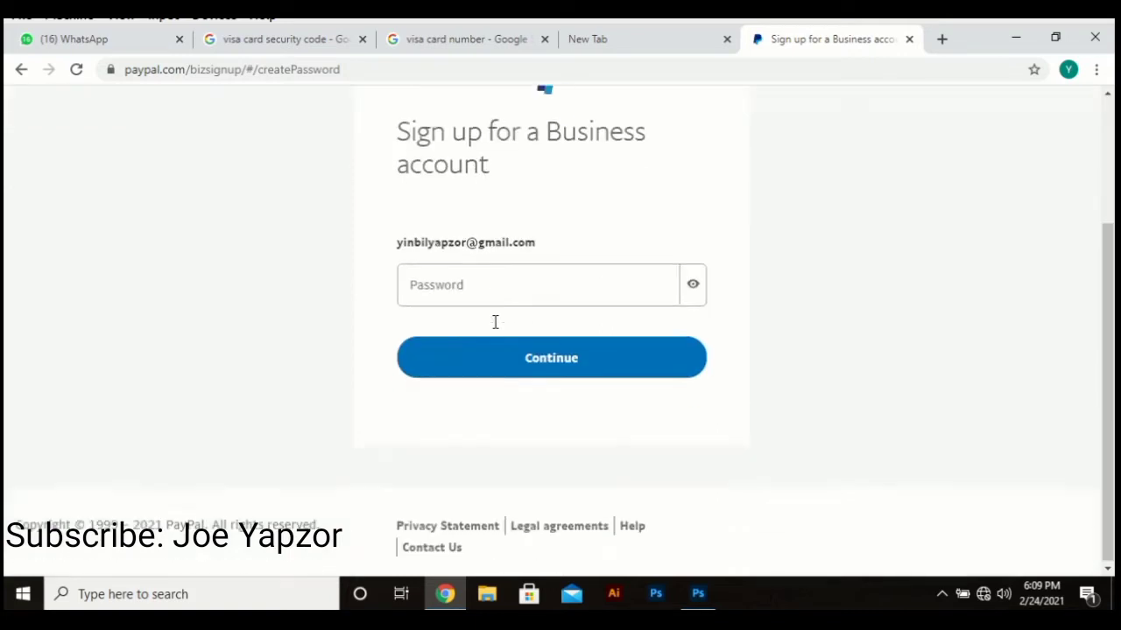
left_click(498, 274)
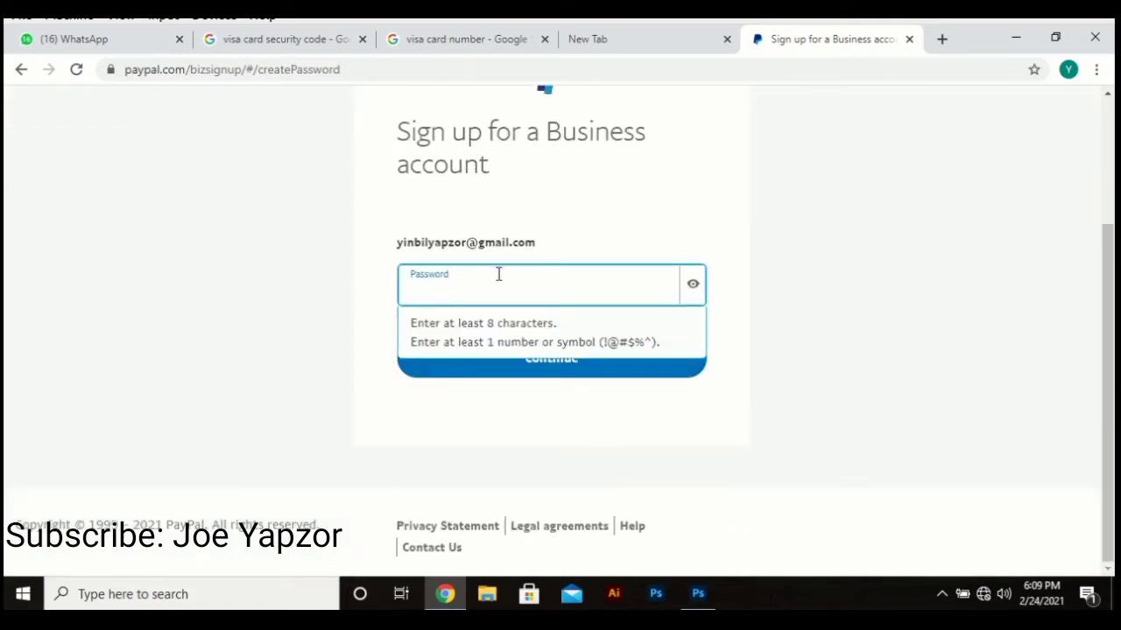
type("a")
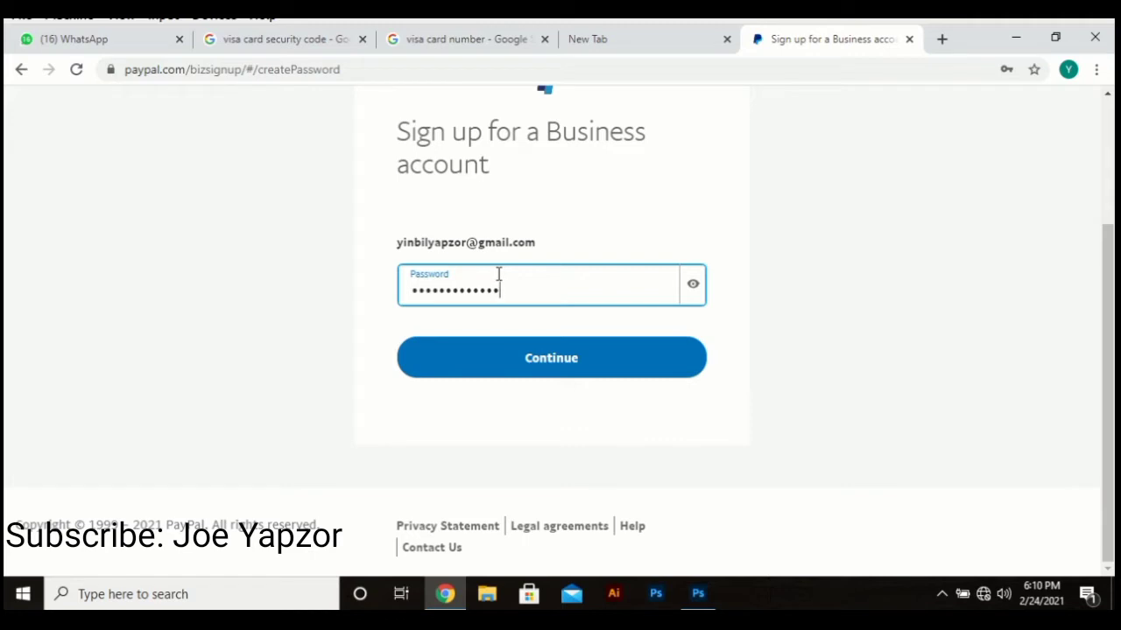
Step: Submit the password and answer No to having a registered business
left_click(487, 372)
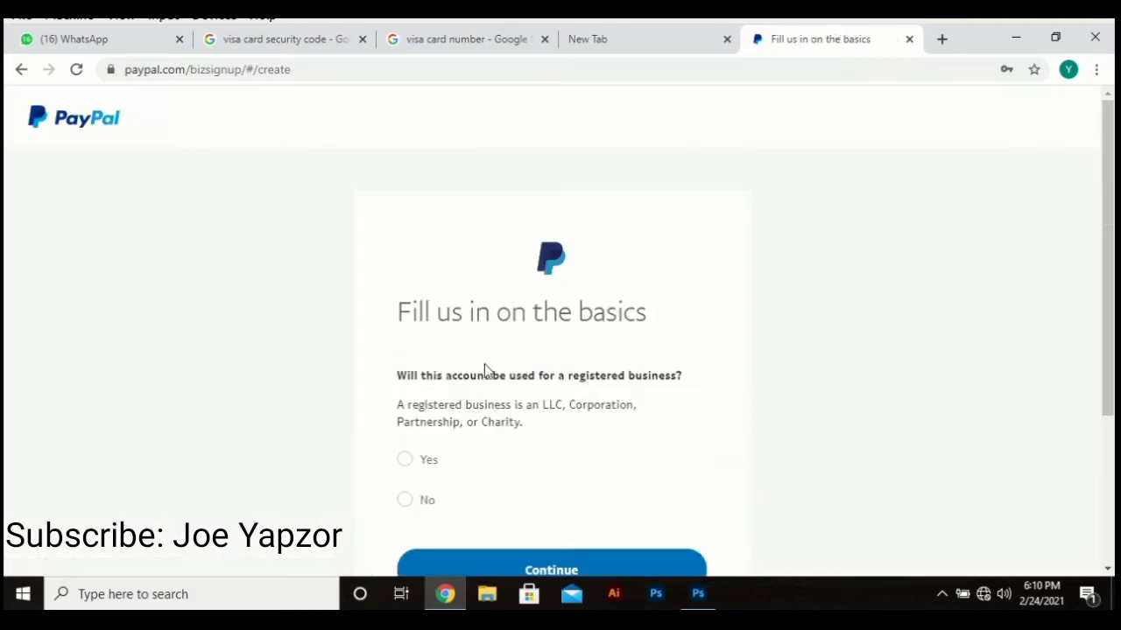
scroll(493, 419, "down", 2)
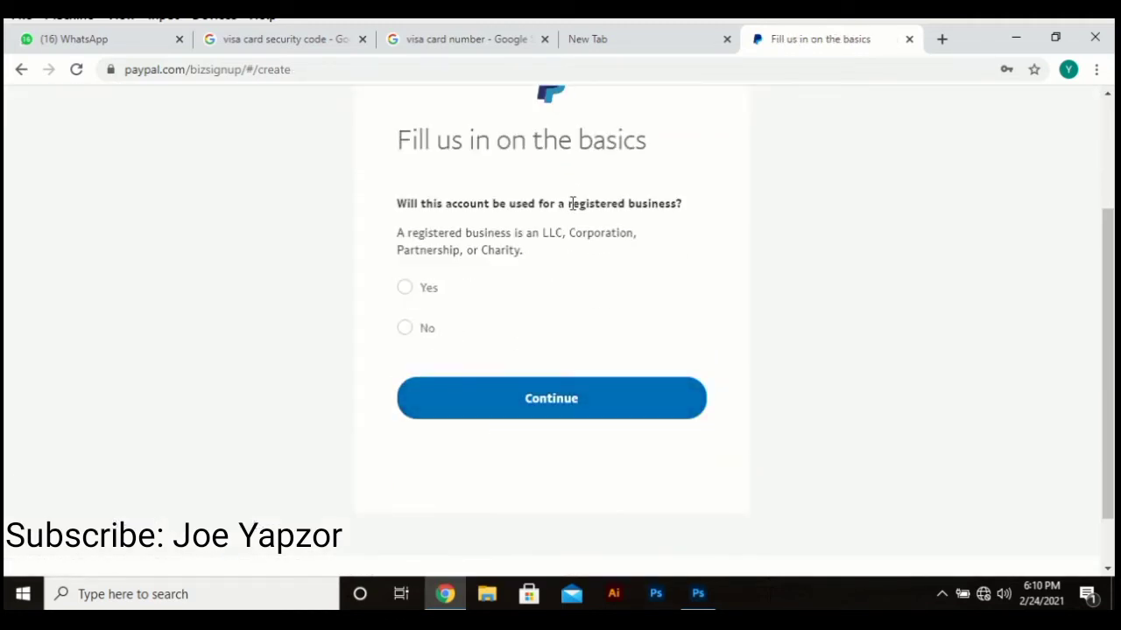
scroll(473, 298, "up", 2)
scroll(469, 385, "down", 2)
left_click(407, 331)
Step: Fill in the business name and the owner's first and last names
scroll(487, 416, "down", 2)
left_click(496, 219)
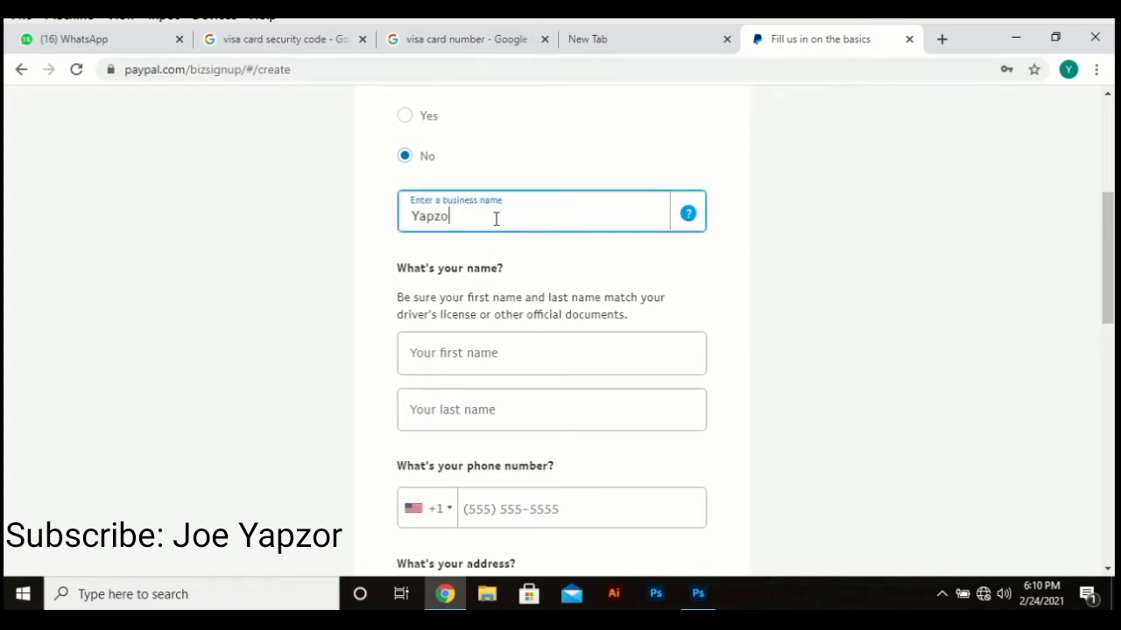
scroll(496, 219, "down", 2)
left_click(500, 191)
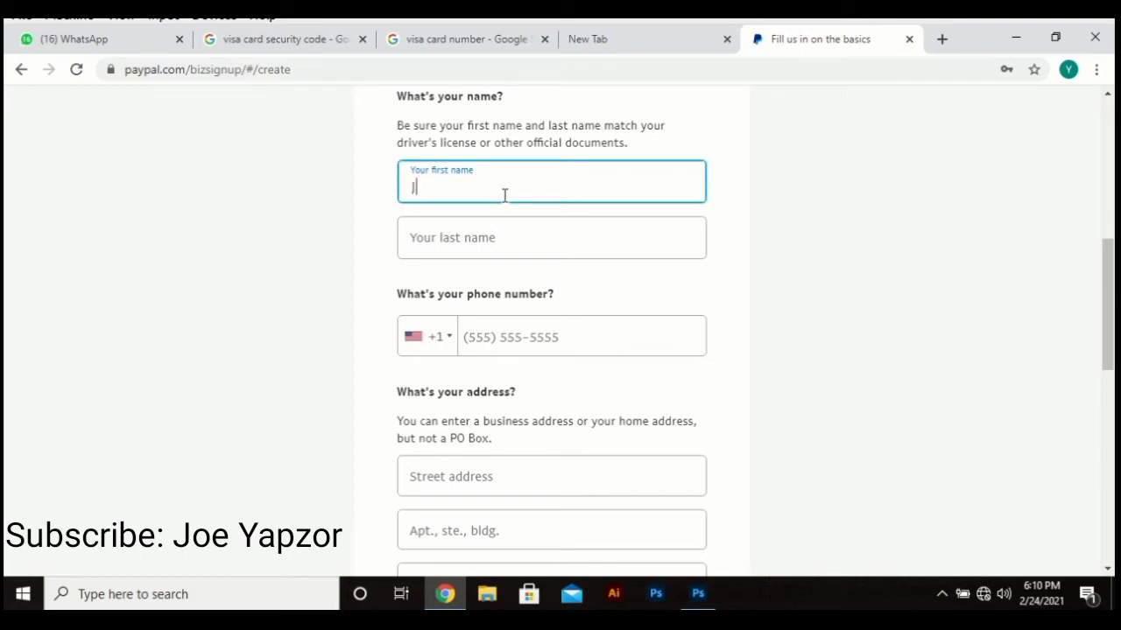
key("Tab")
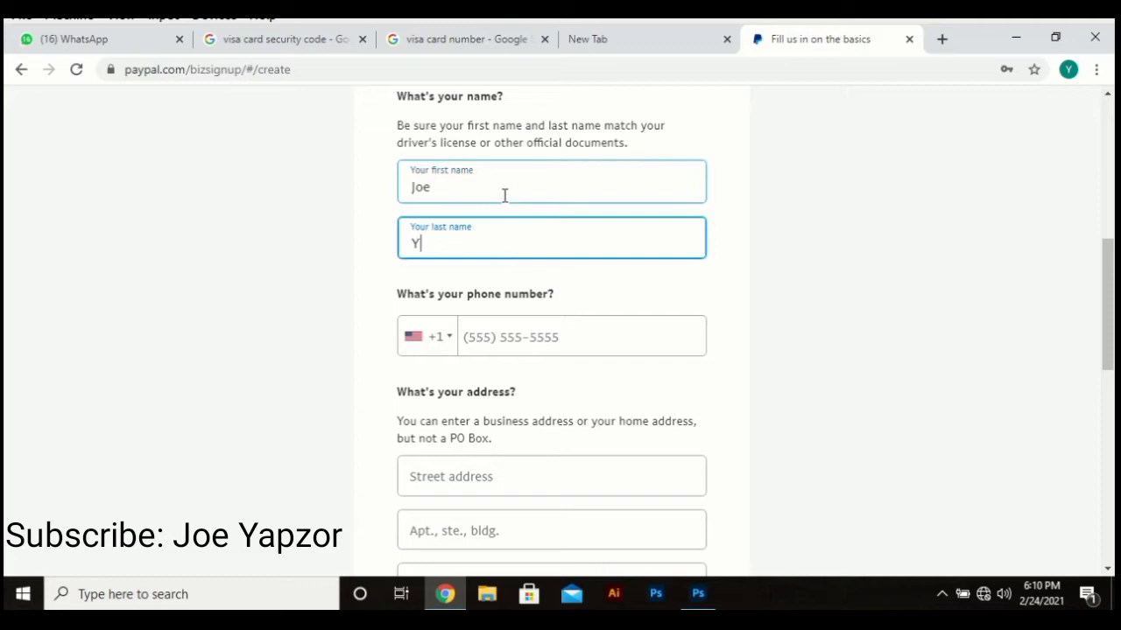
type("Yinbil")
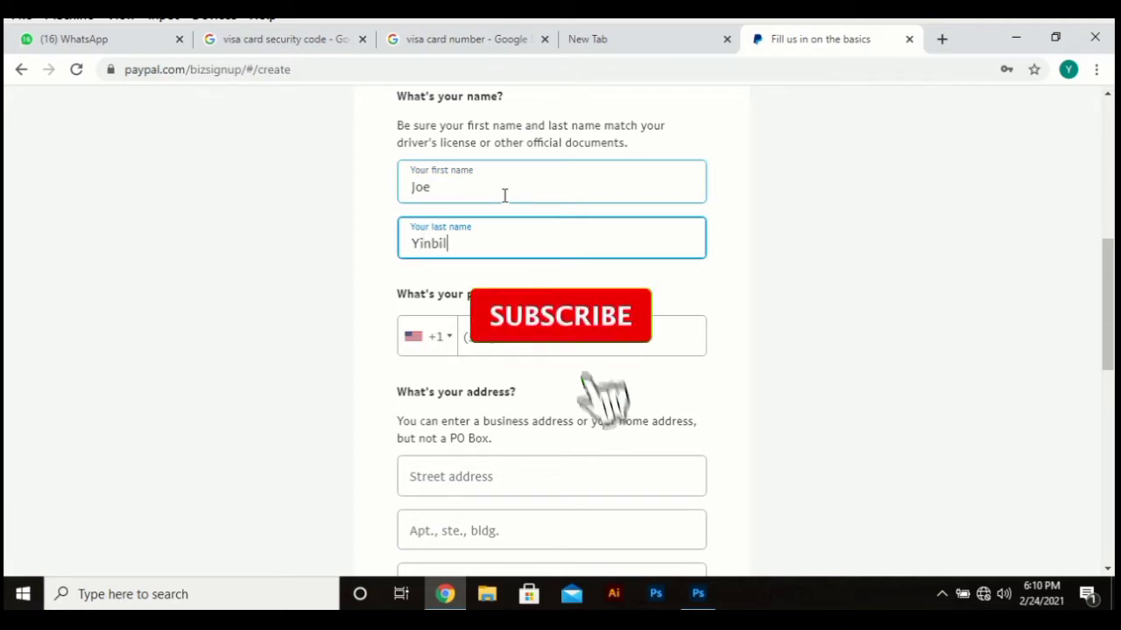
Step: Pick Ghana +233 as country code and type the phone number, correcting its last digit
left_click(427, 336)
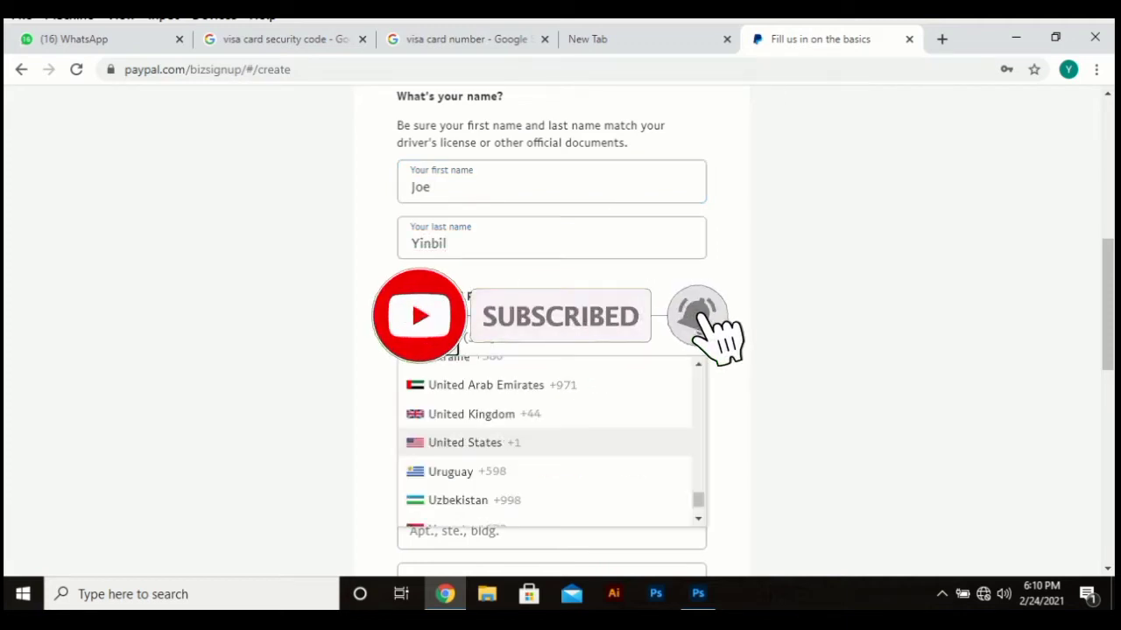
scroll(490, 459, "up", 20)
left_click(490, 448)
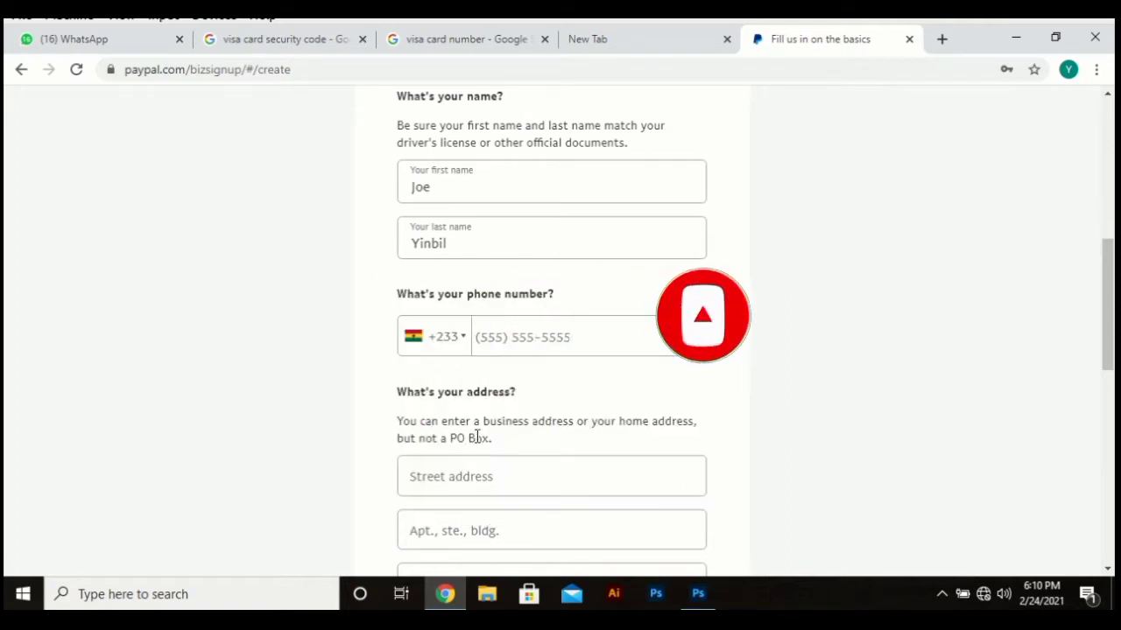
left_click(512, 340)
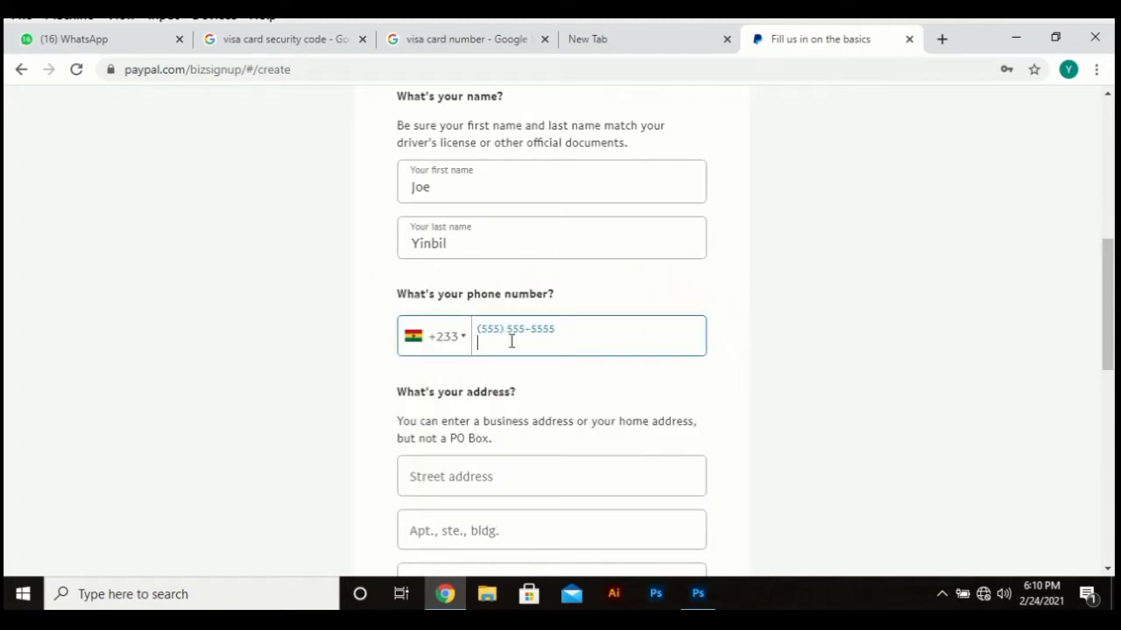
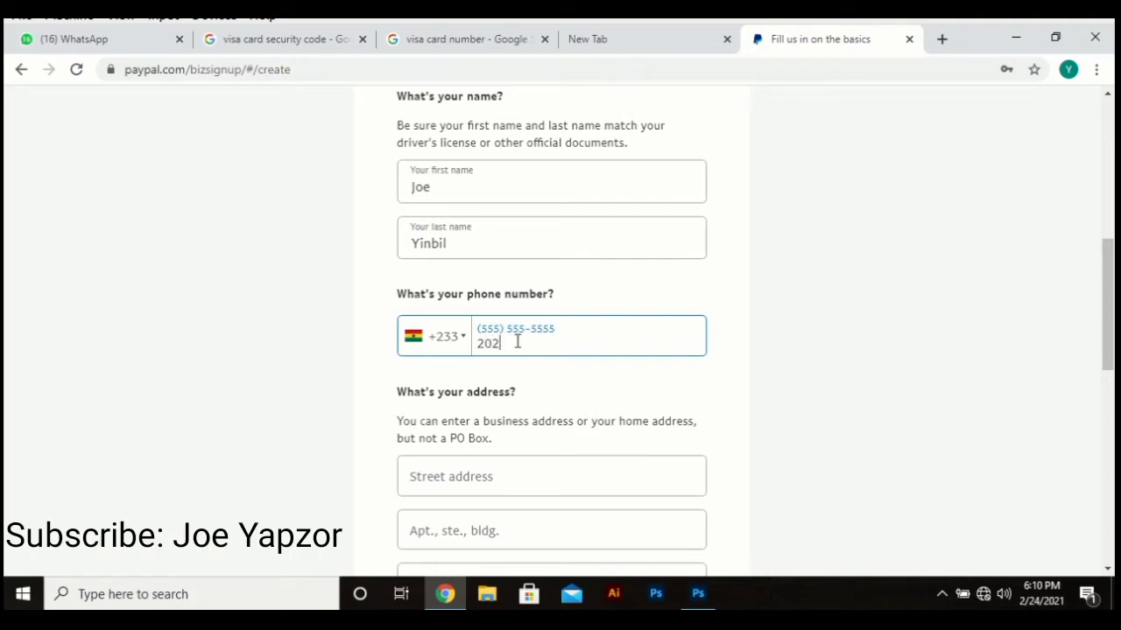
type("9")
key("BackSpace")
type("8")
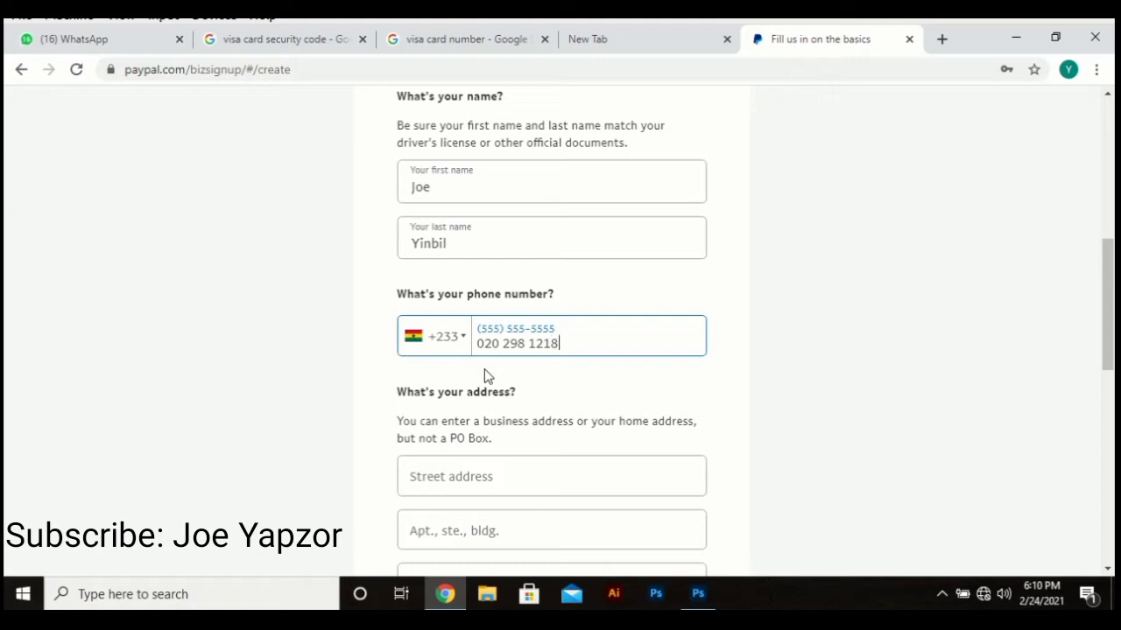
scroll(484, 368, "down", 1)
Step: Enter the street address and city in the address fields
scroll(484, 418, "down", 1)
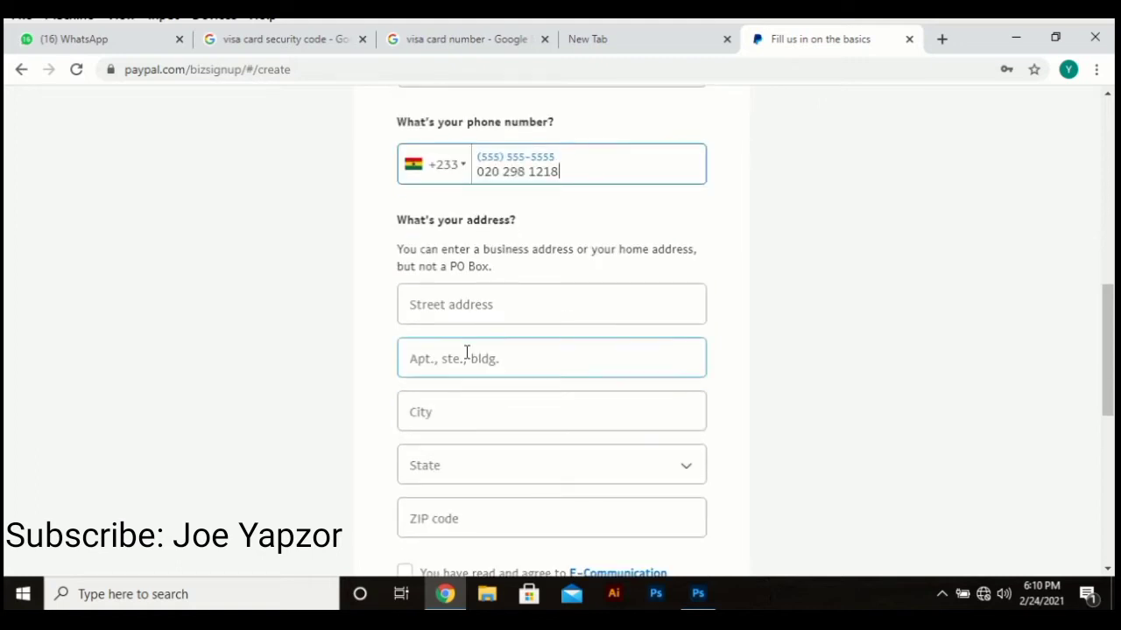
left_click(475, 306)
type("Navrongo")
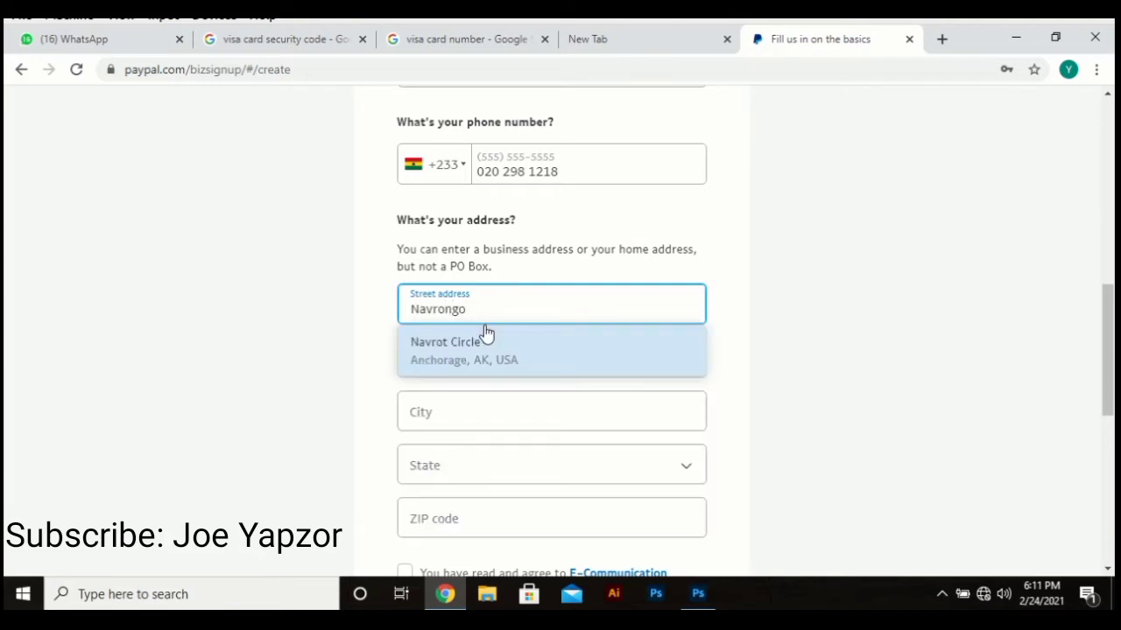
scroll(484, 330, "down", 2)
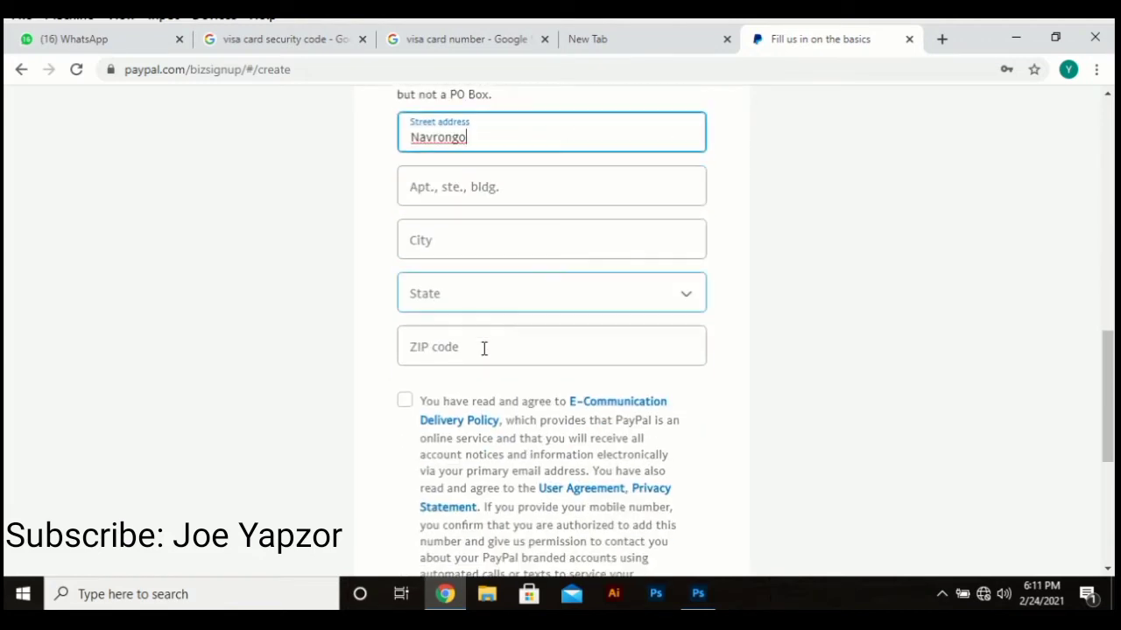
left_click(472, 249)
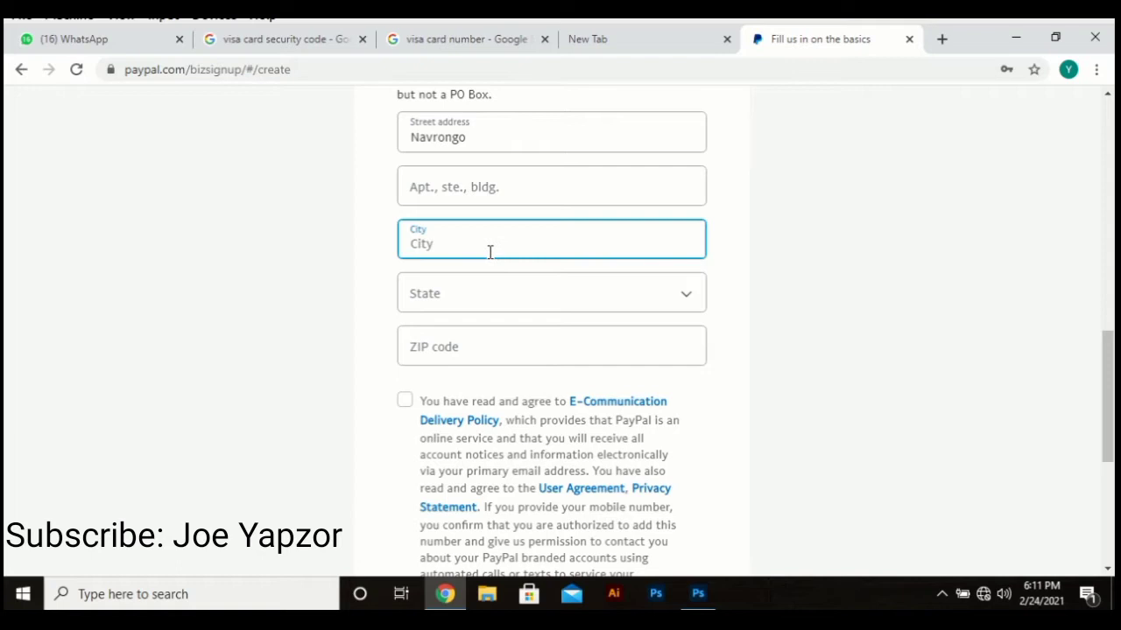
type("Navrongo")
Step: Choose Washington as the state and begin entering the ZIP code
left_click(578, 298)
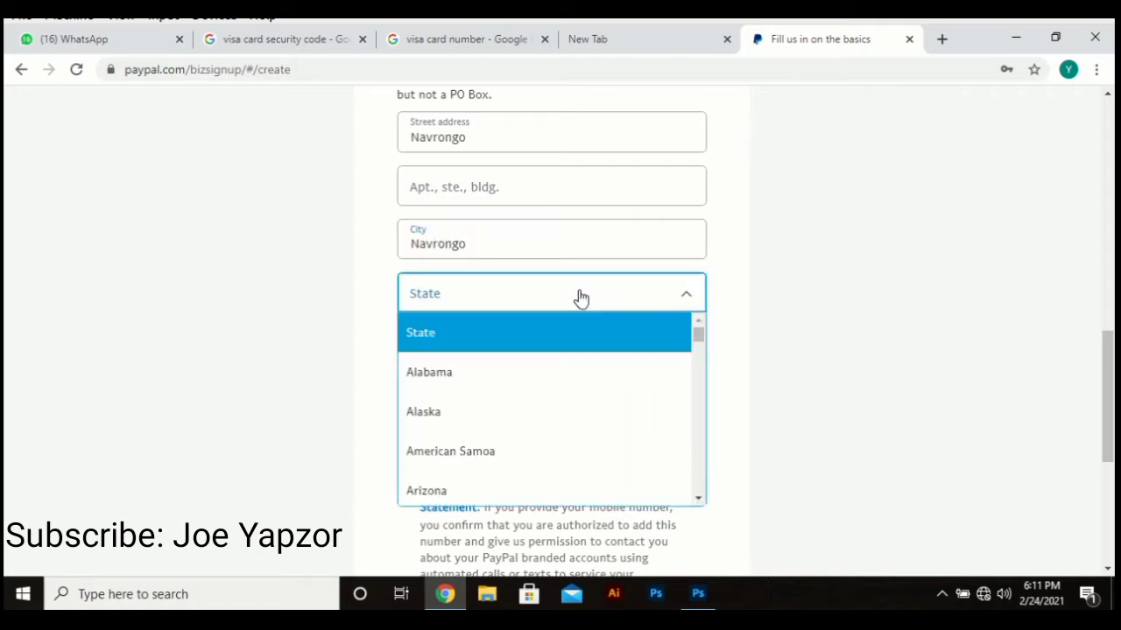
scroll(531, 447, "down", 8)
scroll(532, 447, "down", 15)
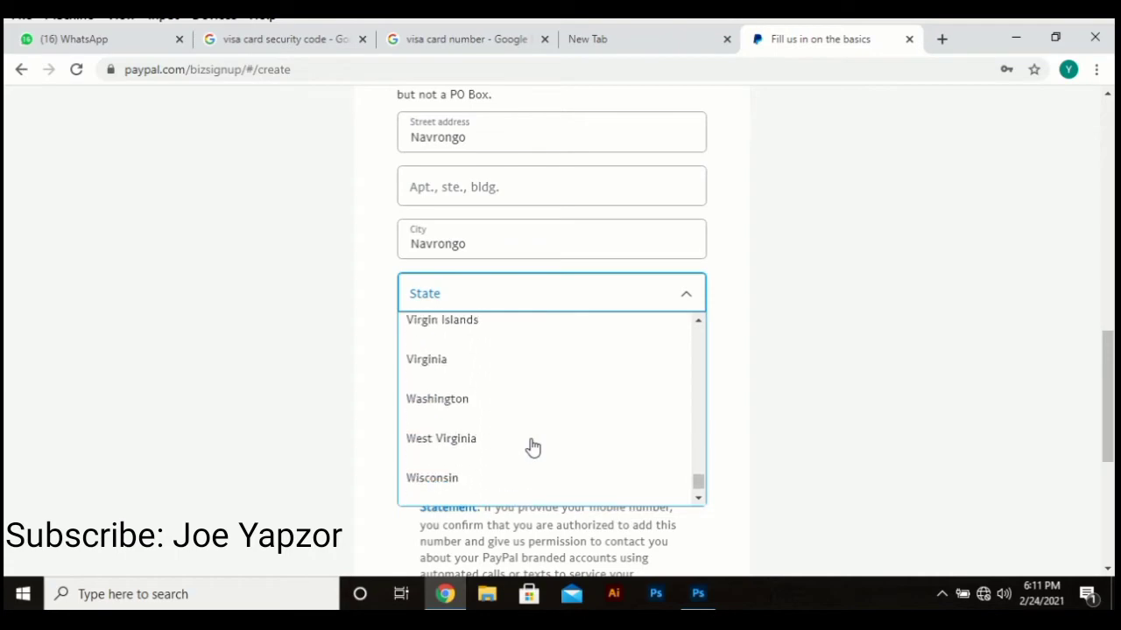
scroll(745, 210, "up", 4)
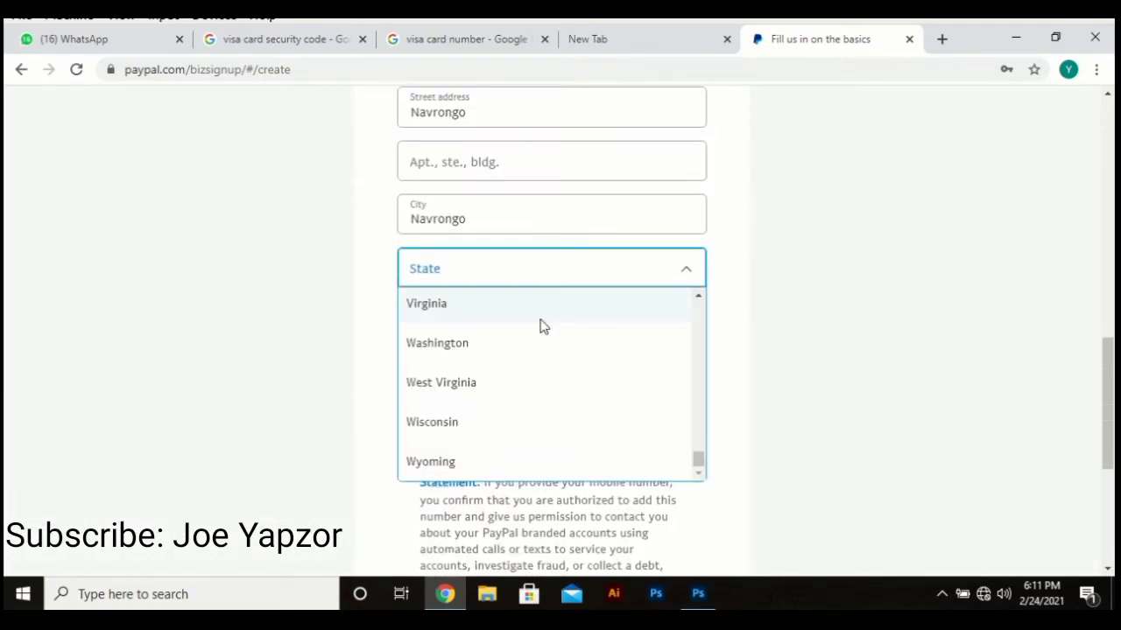
left_click(481, 345)
scroll(741, 365, "up", 10)
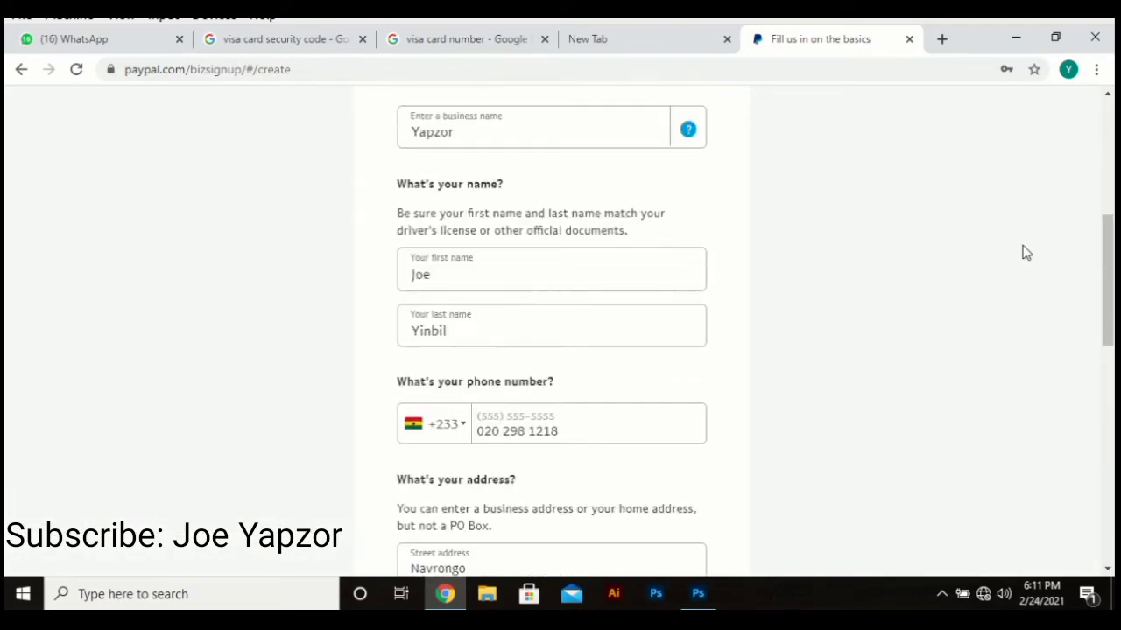
scroll(948, 253, "down", 5)
scroll(941, 280, "down", 9)
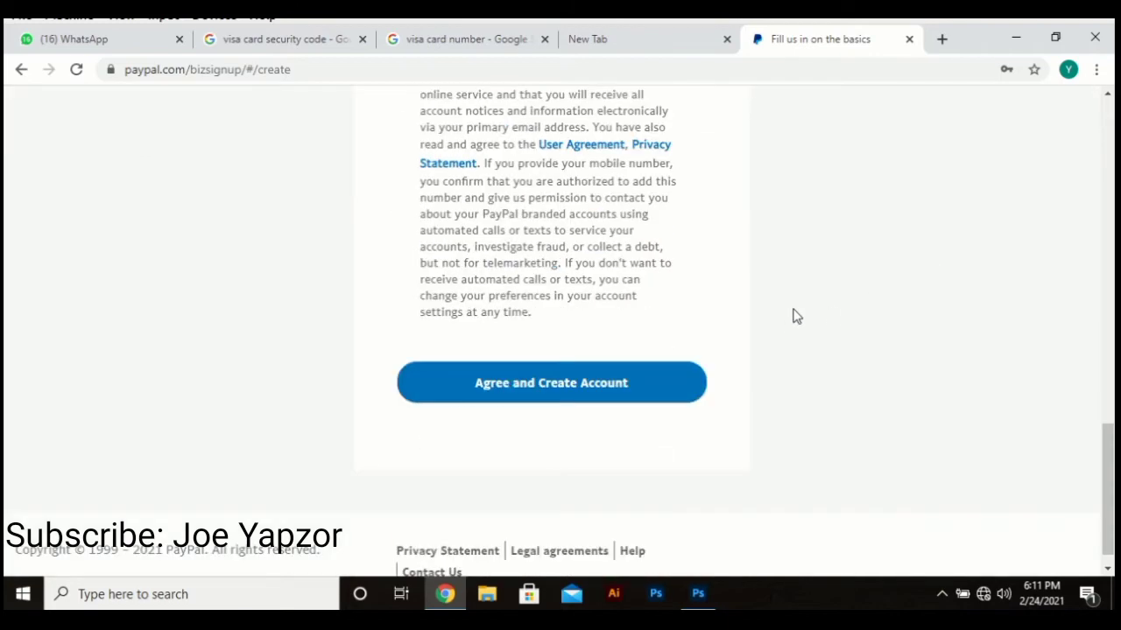
scroll(613, 363, "up", 2)
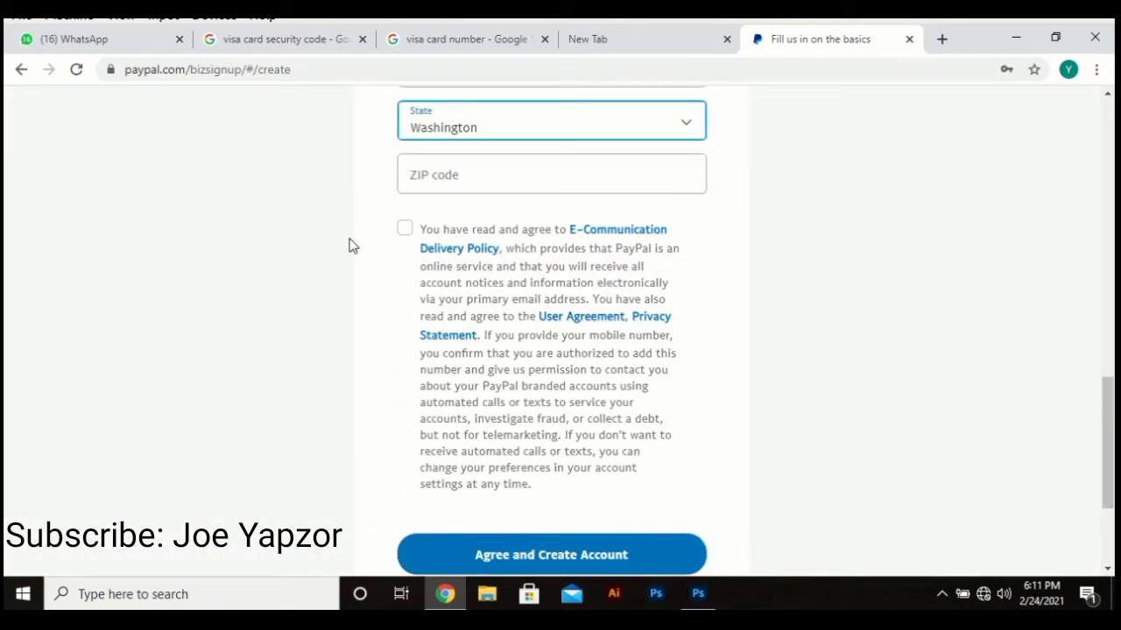
left_click(483, 184)
type("00233")
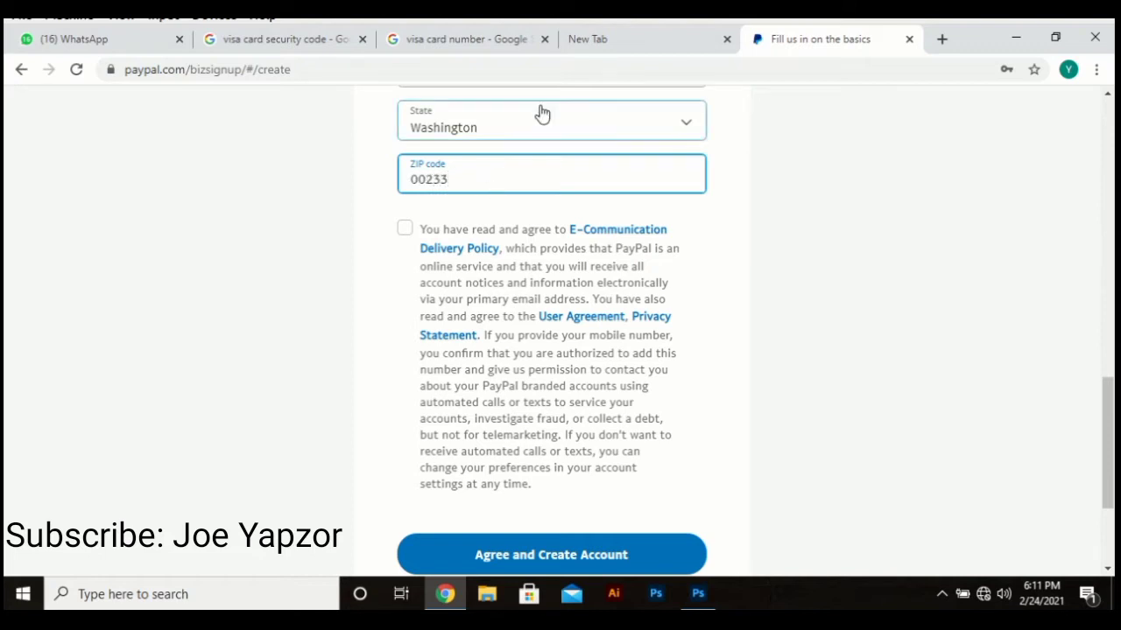
Step: Reset the state to blank, submit, then reselect Washington to fix the error
left_click(543, 118)
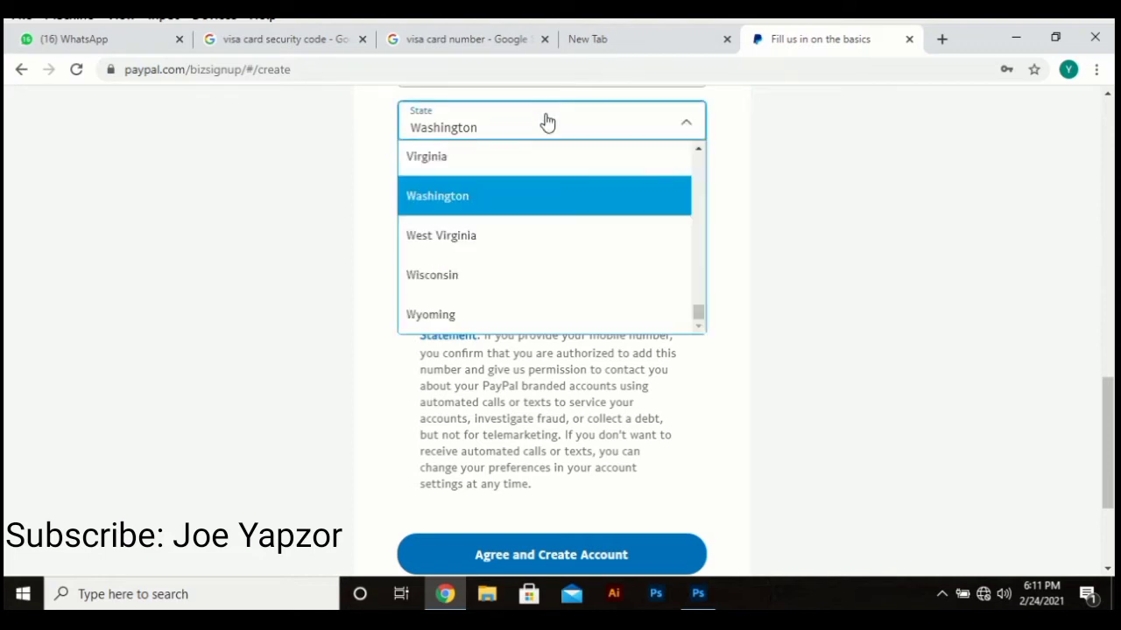
scroll(536, 202, "up", 10)
scroll(540, 207, "up", 5)
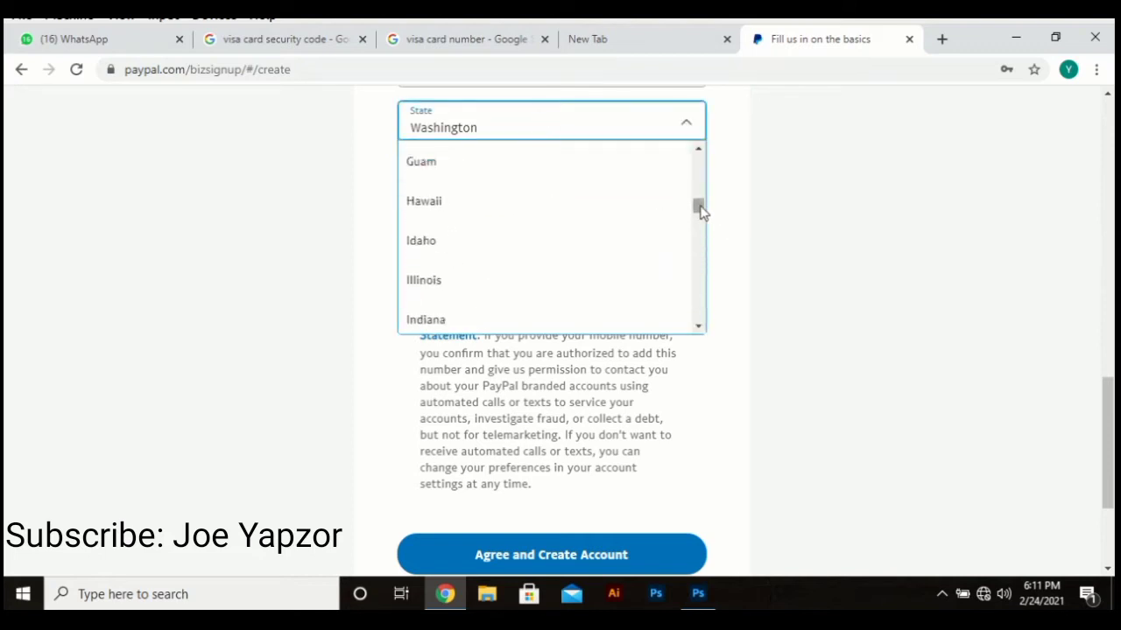
left_click_drag(700, 213, 689, 142)
left_click(616, 166)
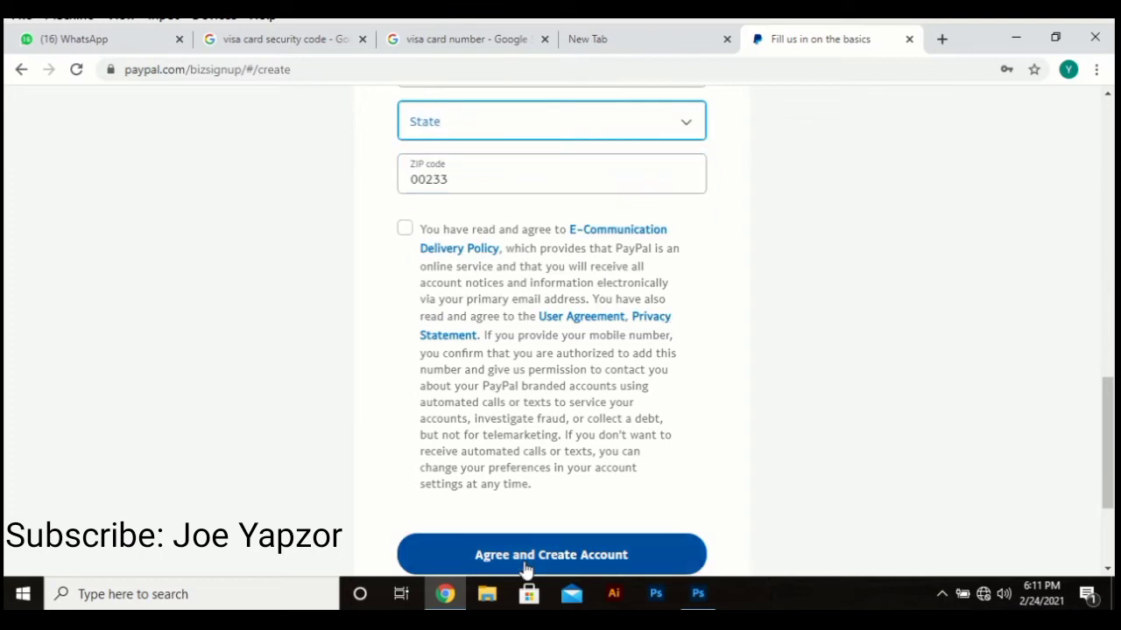
left_click(542, 561)
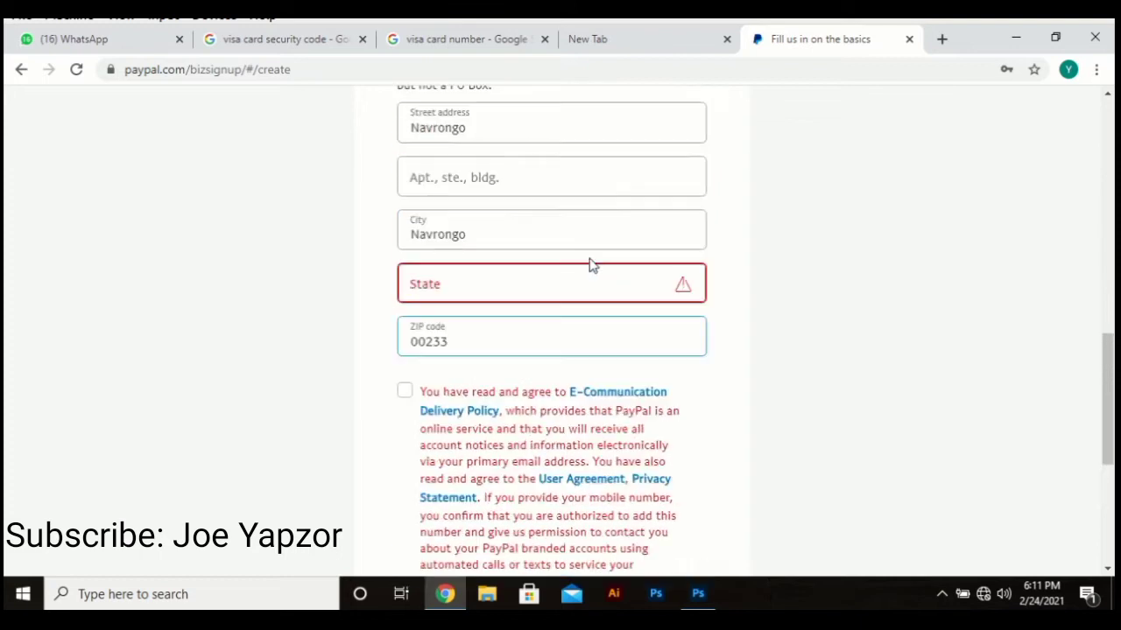
left_click(511, 296)
scroll(515, 446, "down", 20)
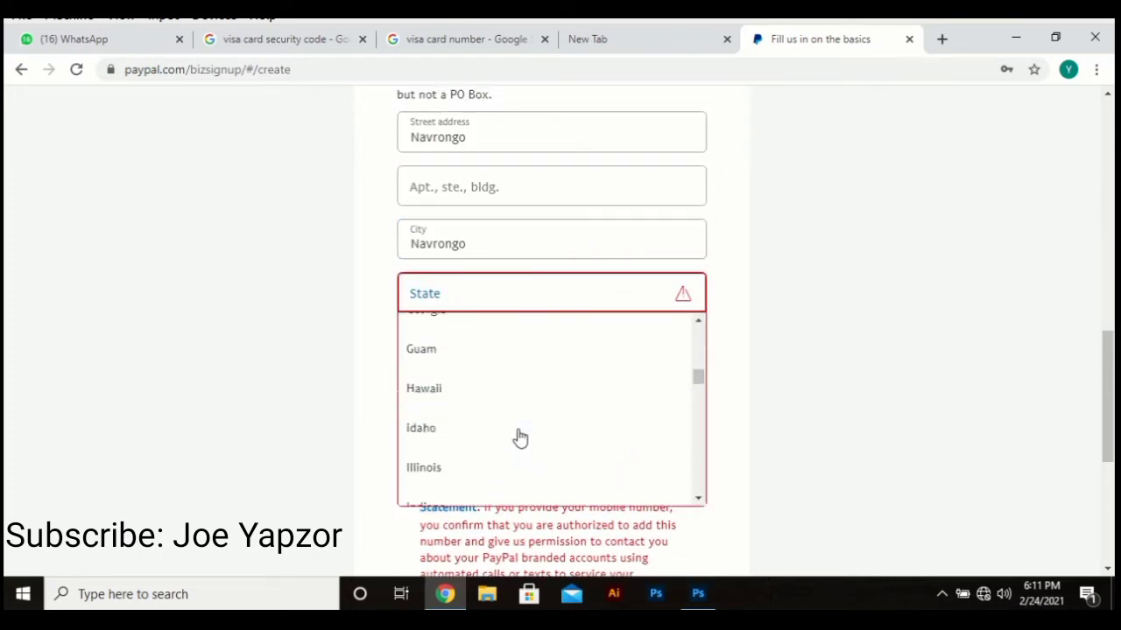
scroll(520, 439, "down", 10)
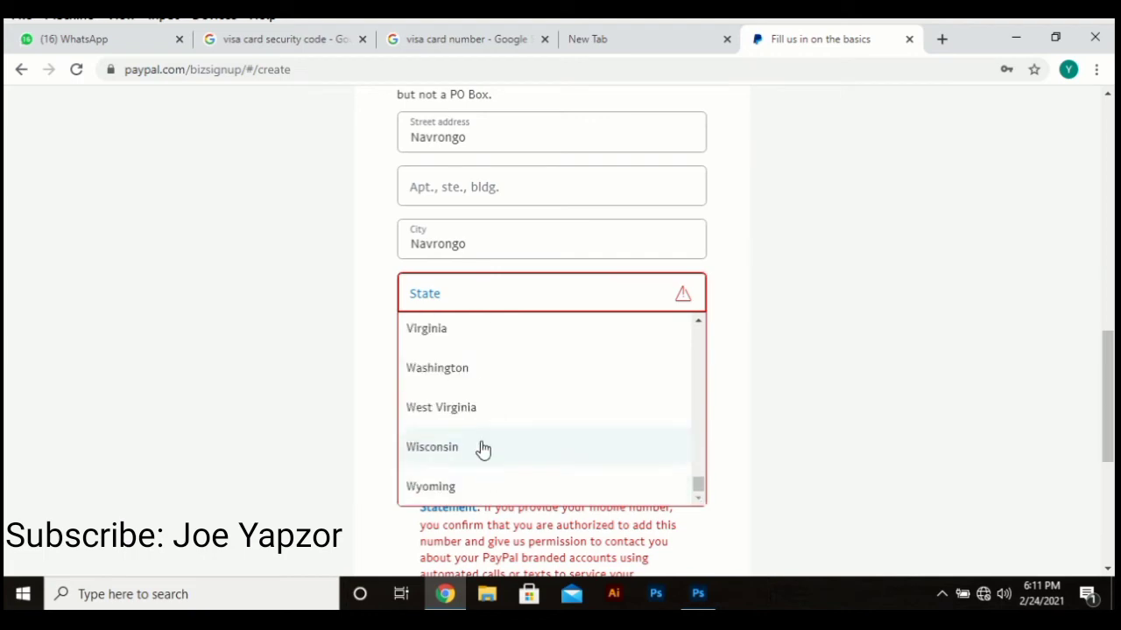
scroll(516, 256, "up", 3)
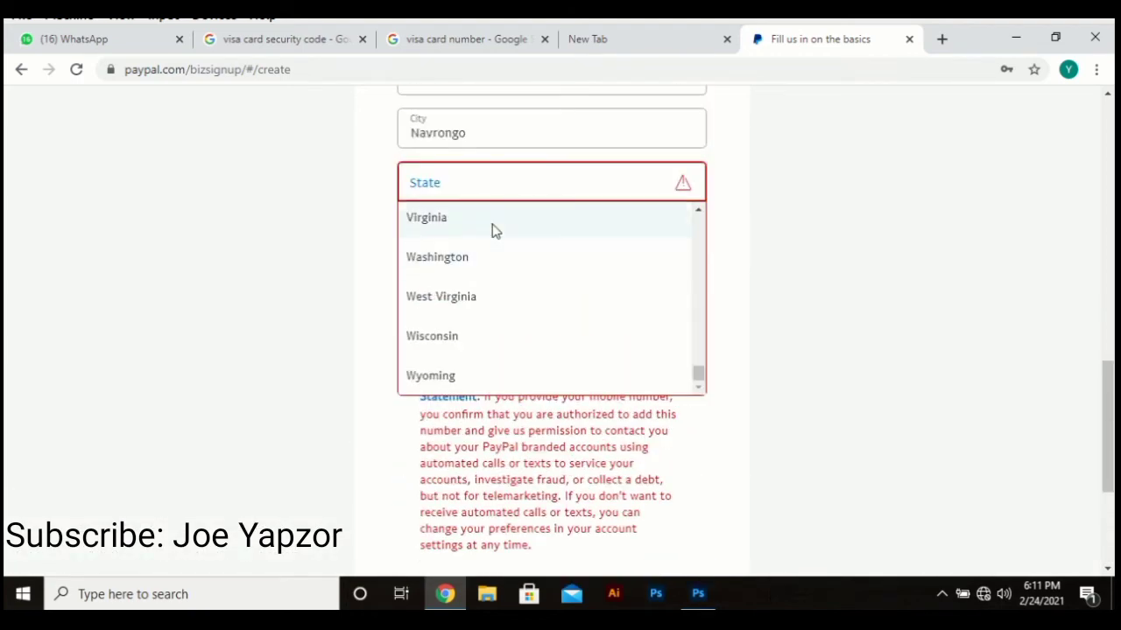
left_click(467, 262)
Step: Accept the terms and policies, then agree and create the business account
scroll(470, 268, "down", 2)
scroll(575, 422, "down", 1)
scroll(482, 283, "up", 3)
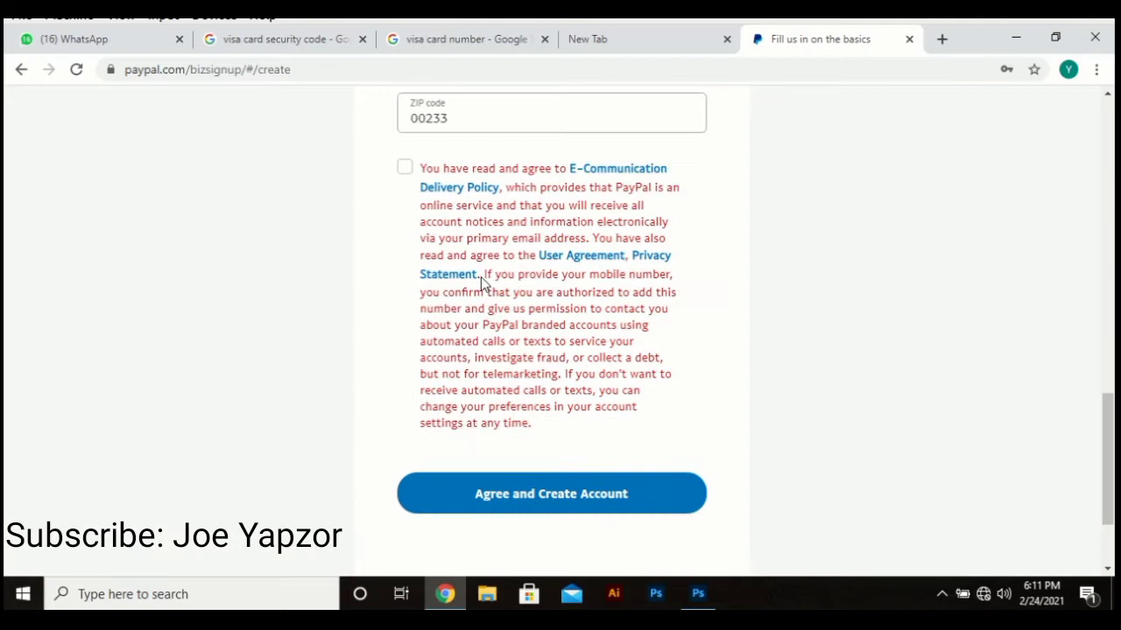
left_click(408, 291)
scroll(520, 418, "down", 3)
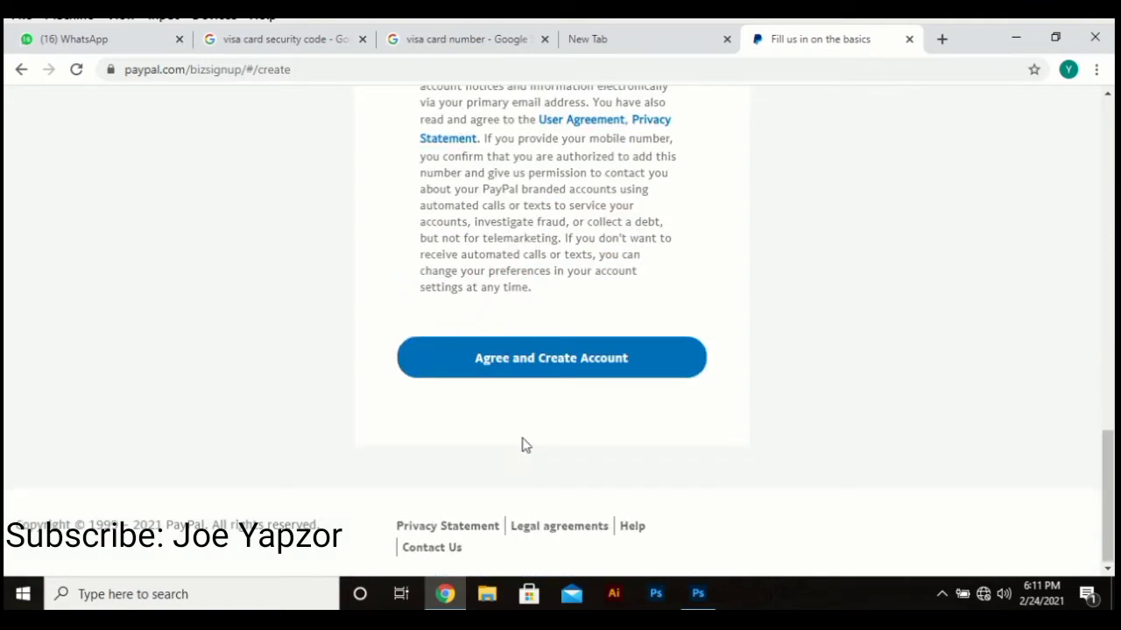
left_click(525, 359)
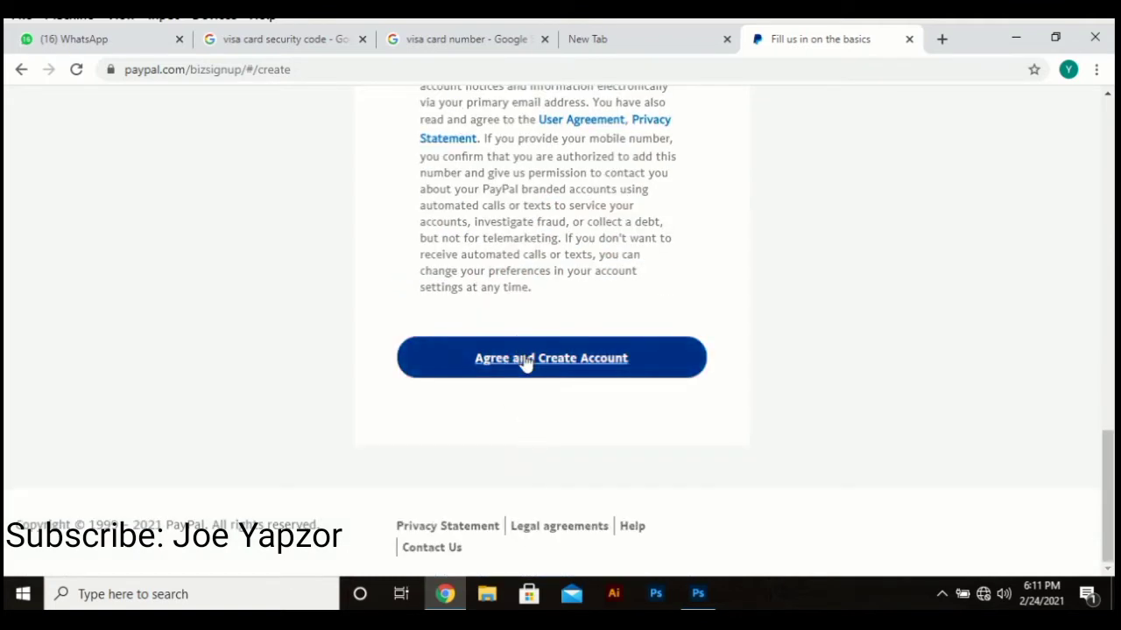
scroll(526, 346, "up", 2)
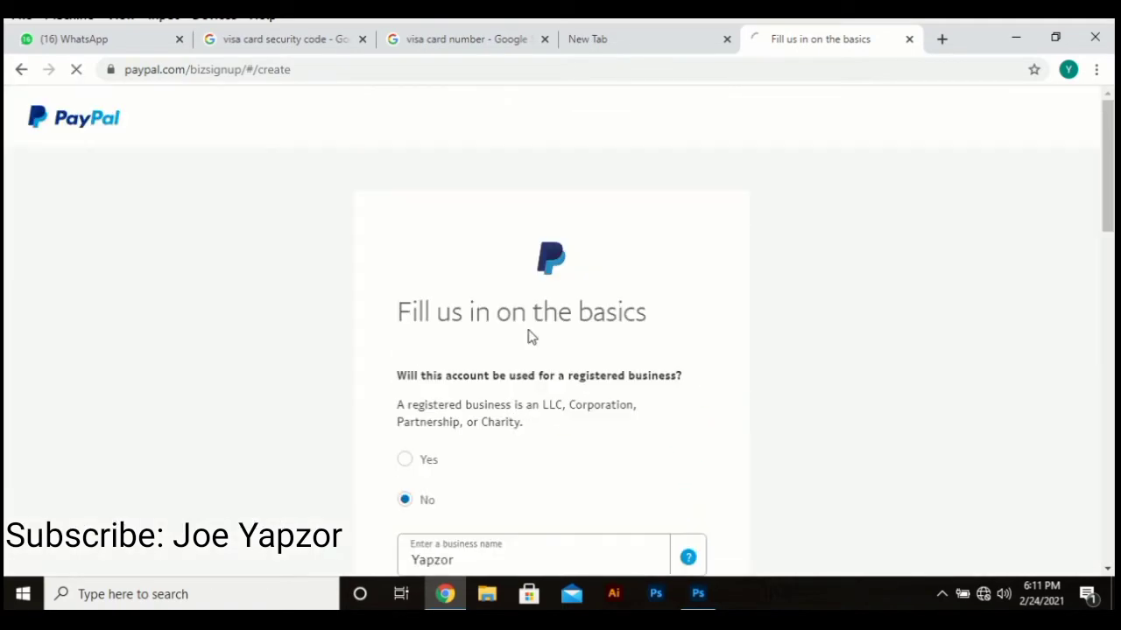
Step: Scroll down while the Describe your business step loads
scroll(529, 338, "down", 4)
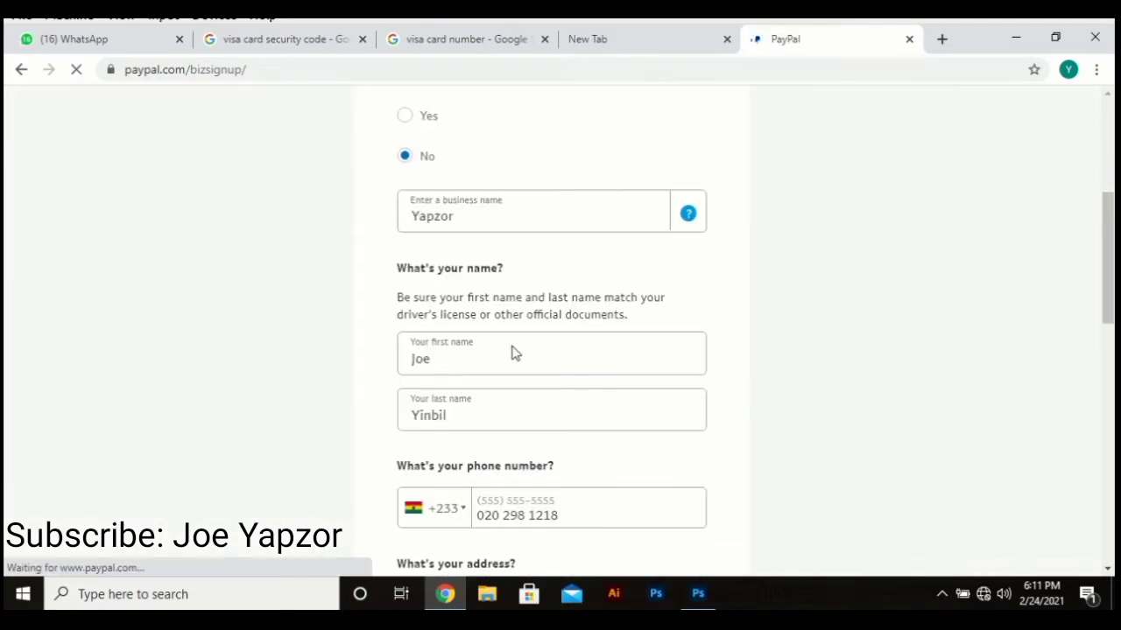
scroll(515, 353, "down", 3)
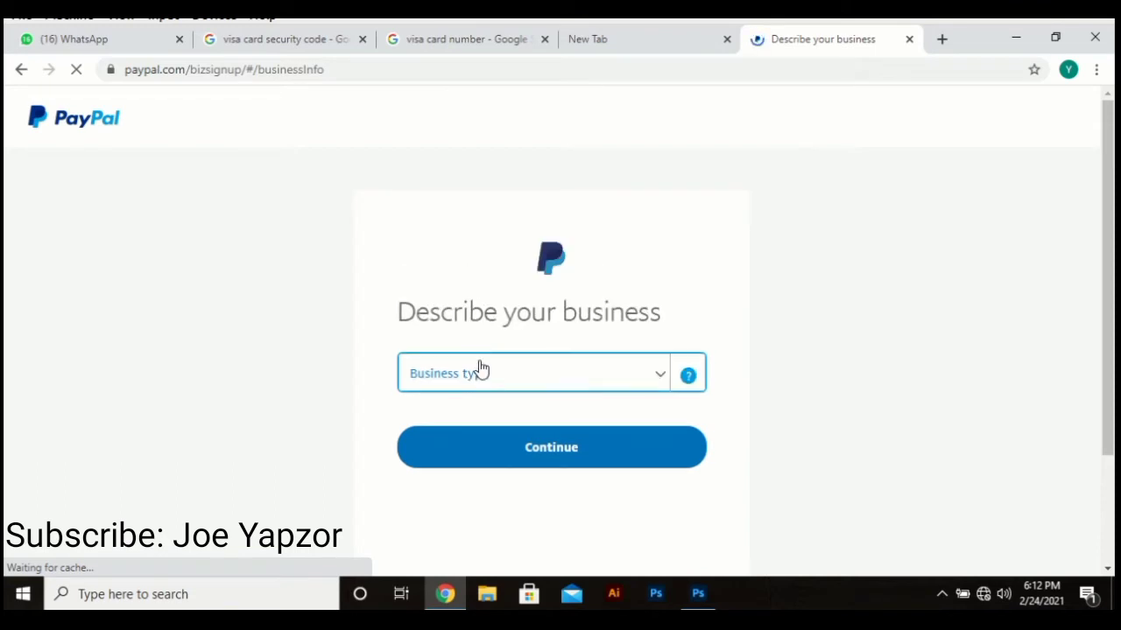
Step: Set business type to Individual/Sole Proprietorship and category Commercial Photography, Art, and Graphics via 'Graphic design'
left_click(476, 376)
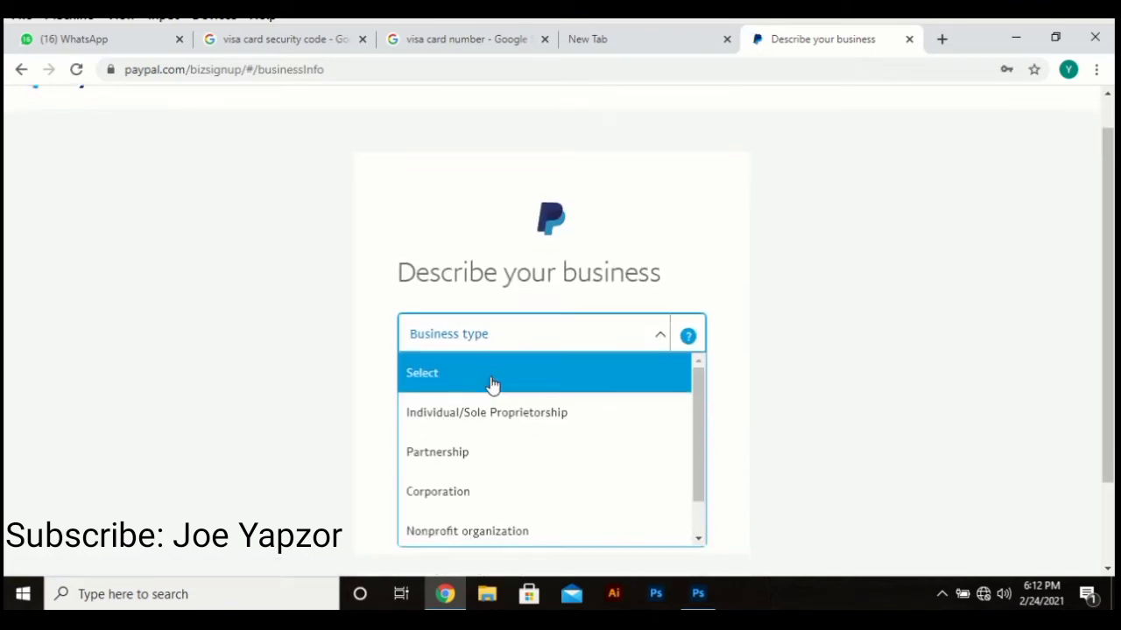
left_click(500, 375)
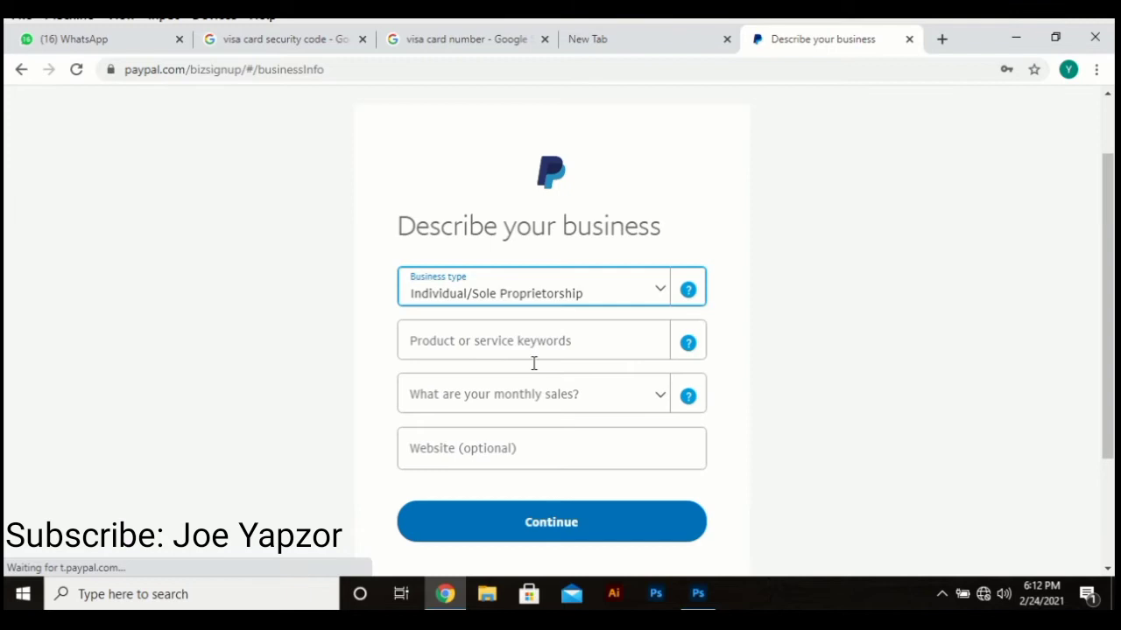
left_click(520, 353)
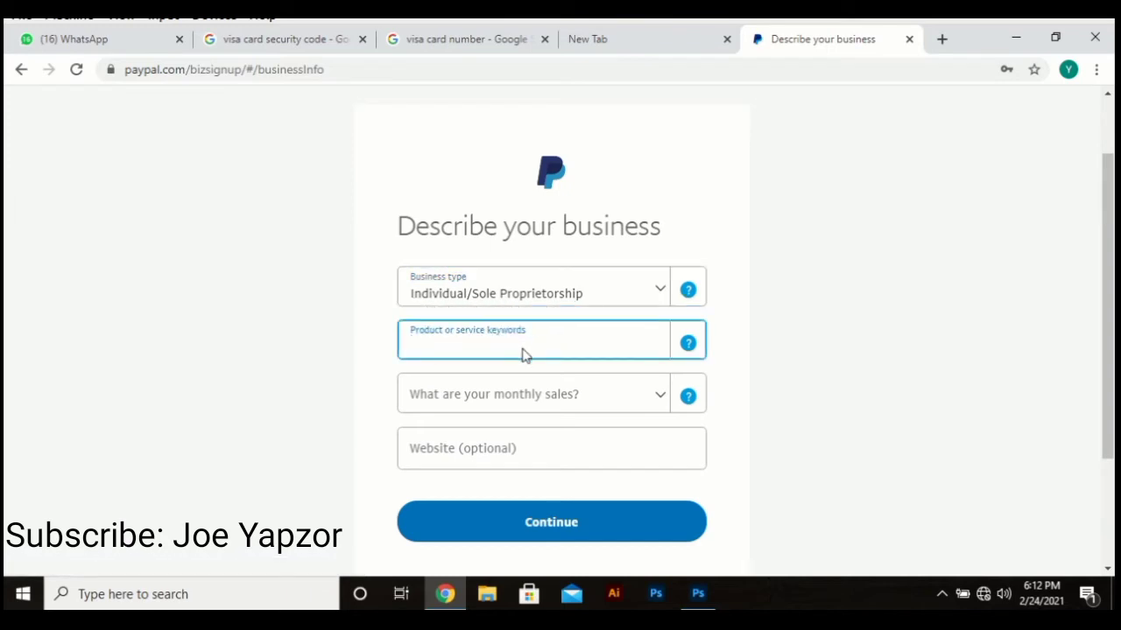
type("Gra")
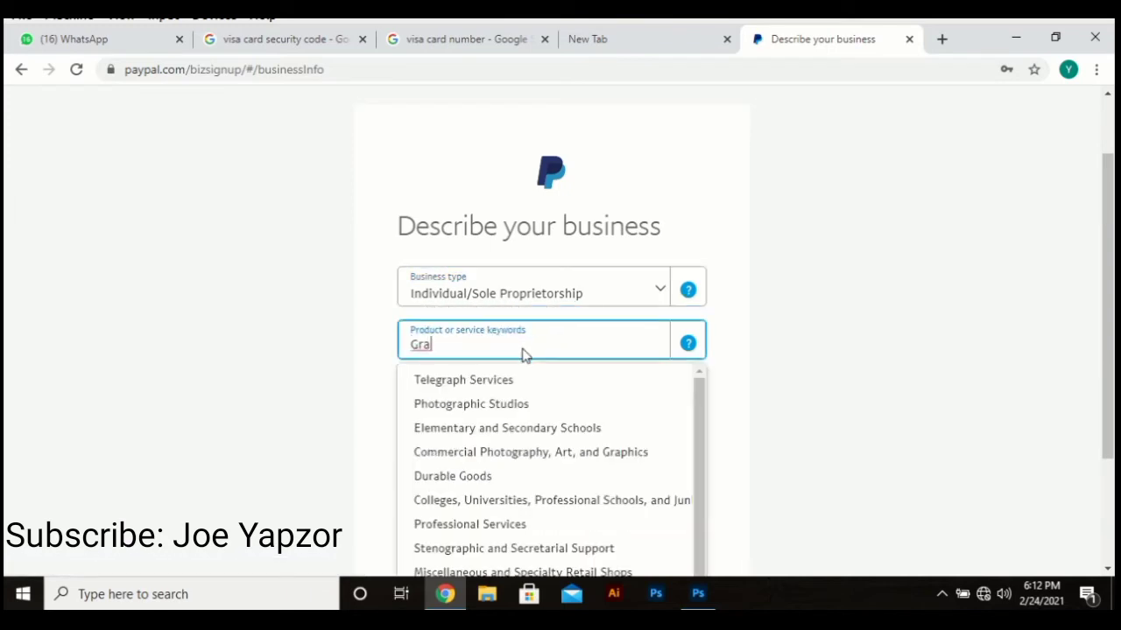
type("phic ")
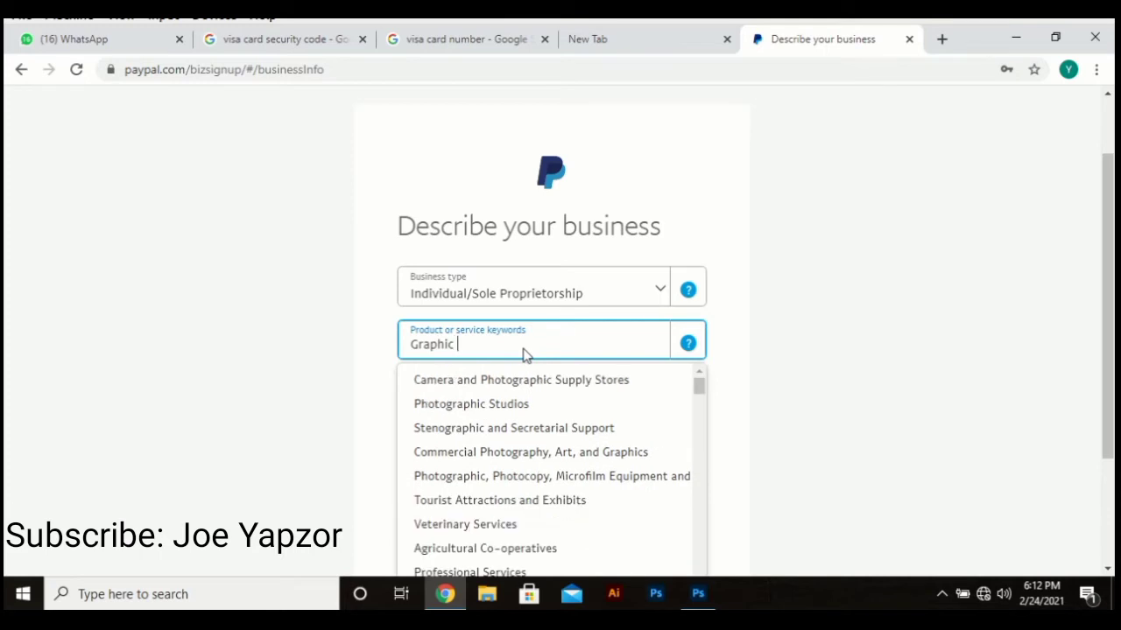
type("de")
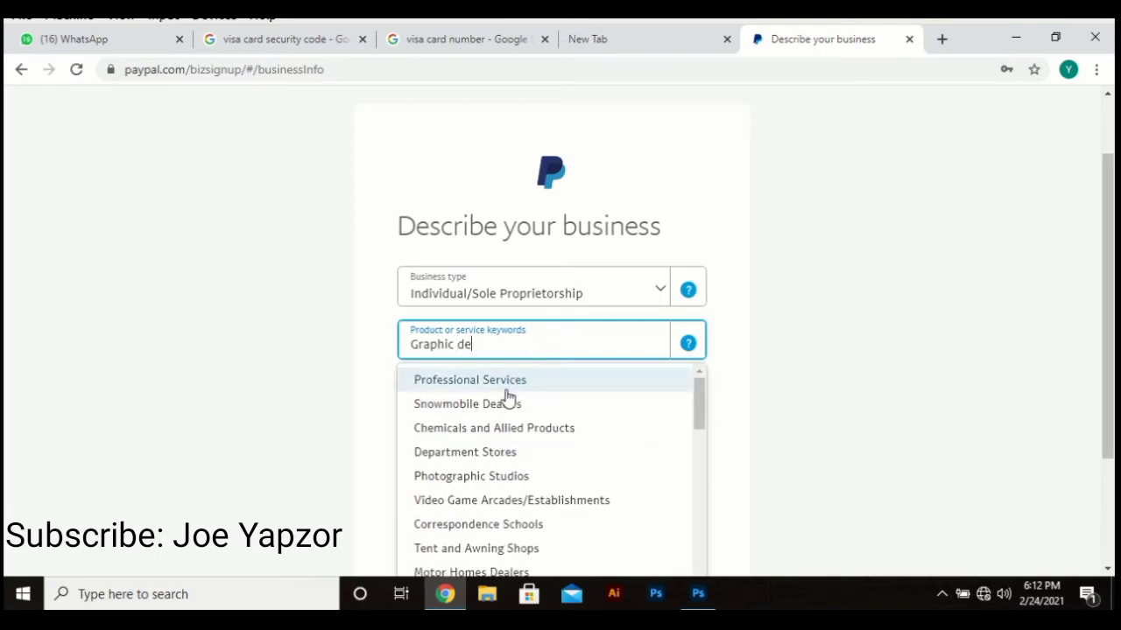
type("sign")
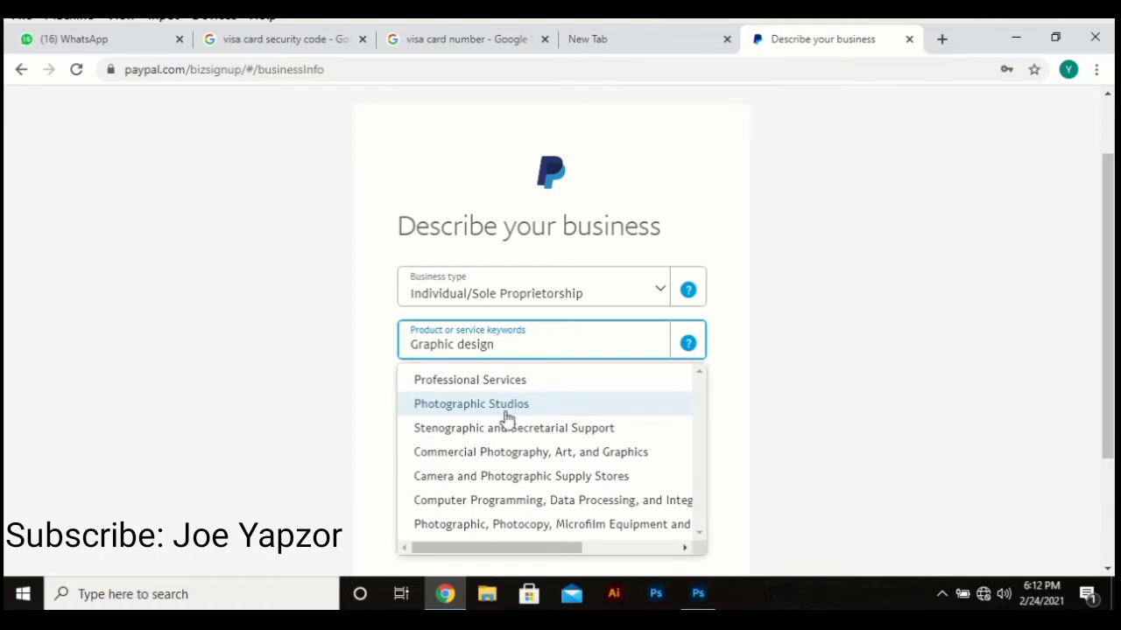
left_click(520, 453)
scroll(523, 453, "down", 1)
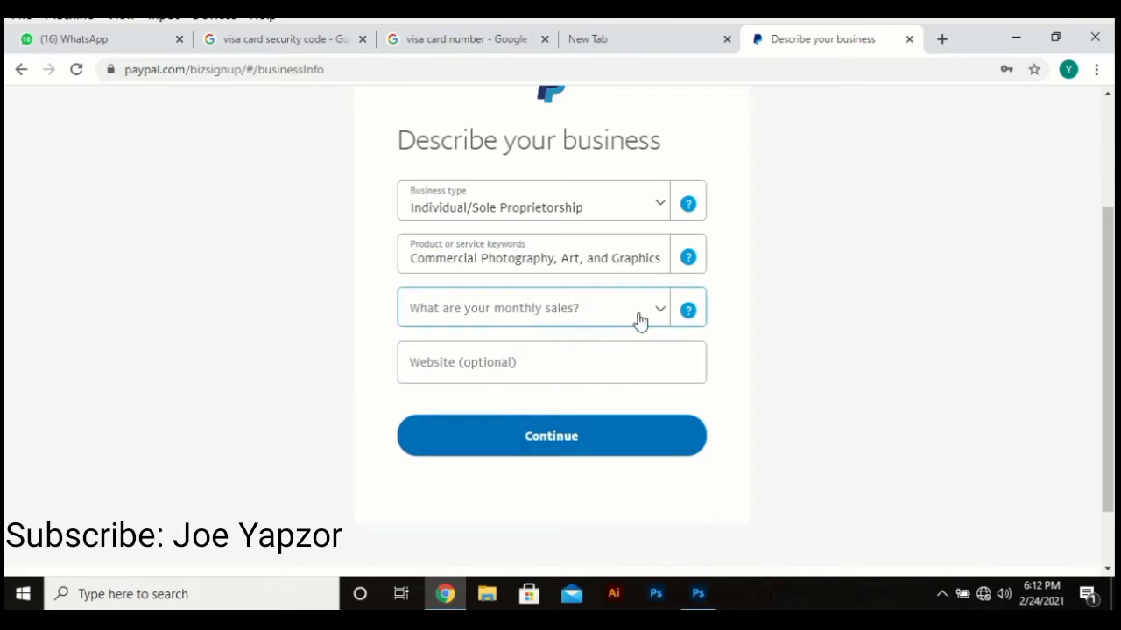
Step: Set monthly sales to Up to USD $4,999, decline the debit card offer, and continue
left_click(648, 311)
left_click(521, 401)
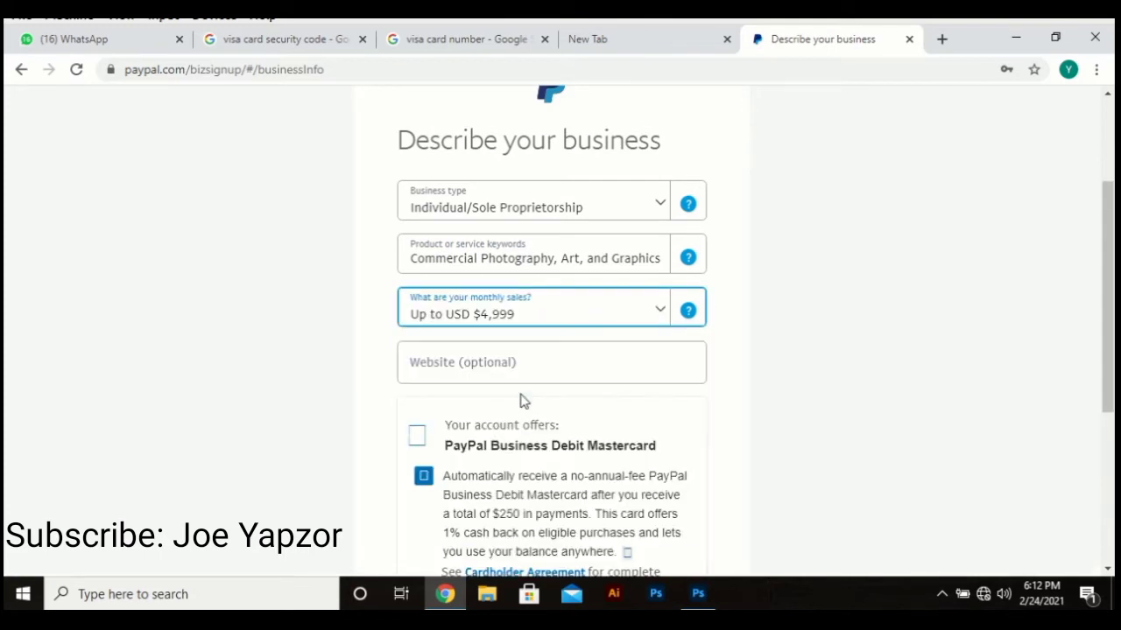
scroll(520, 400, "down", 3)
left_click(502, 438)
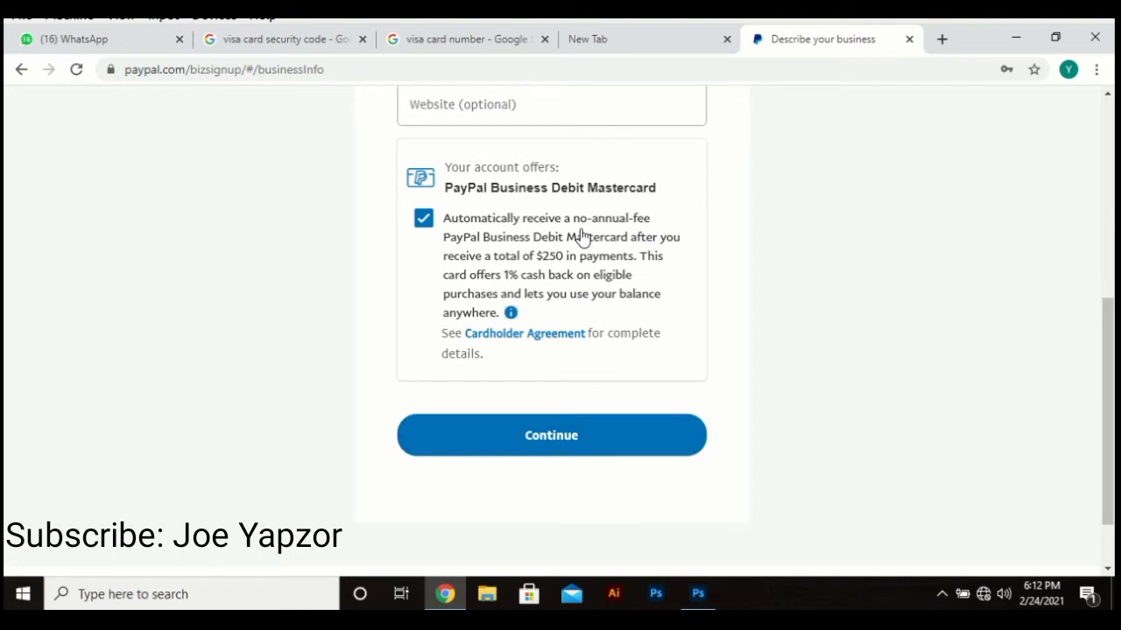
left_click(424, 218)
left_click(515, 431)
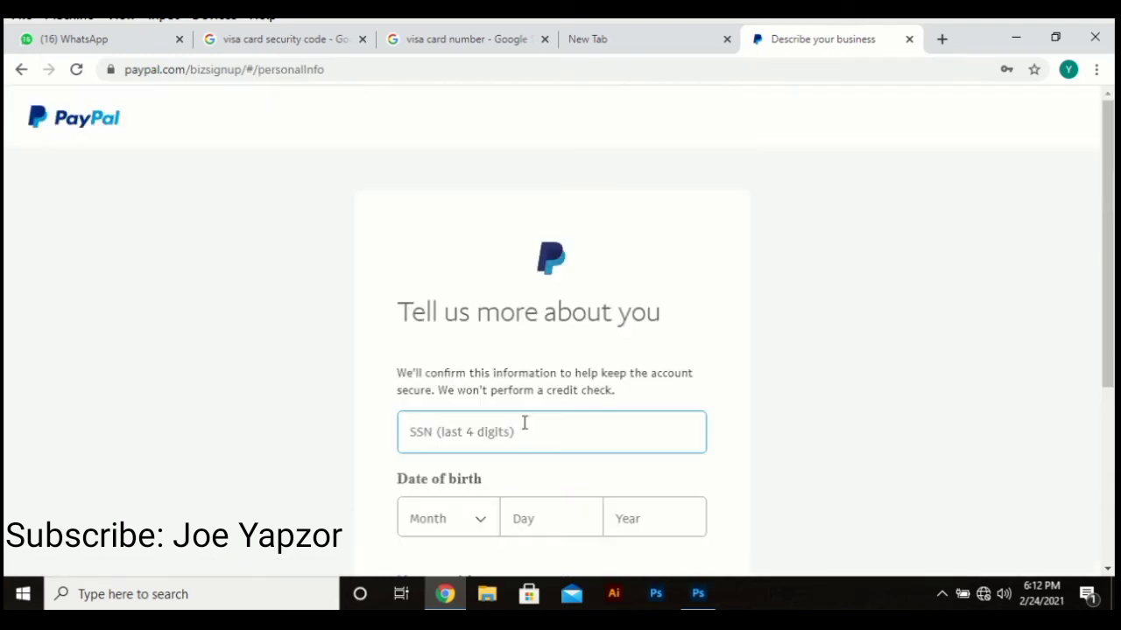
Step: Enter the last four SSN digits, checking a card-image tab before returning to PayPal
scroll(507, 403, "down", 2)
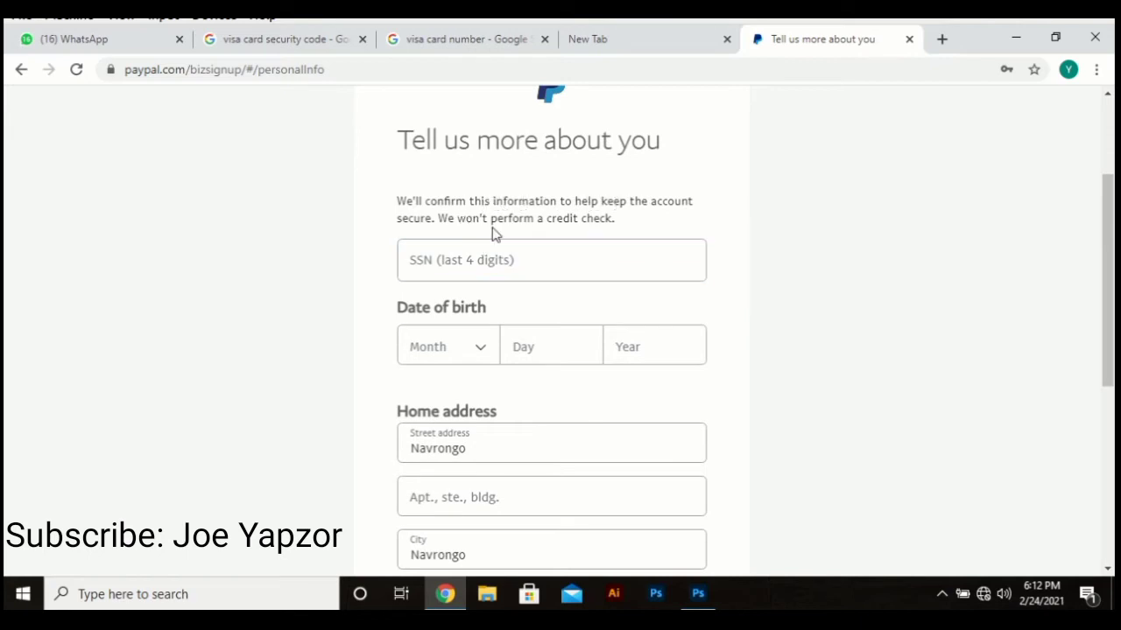
scroll(552, 308, "down", 2)
scroll(552, 315, "down", 3)
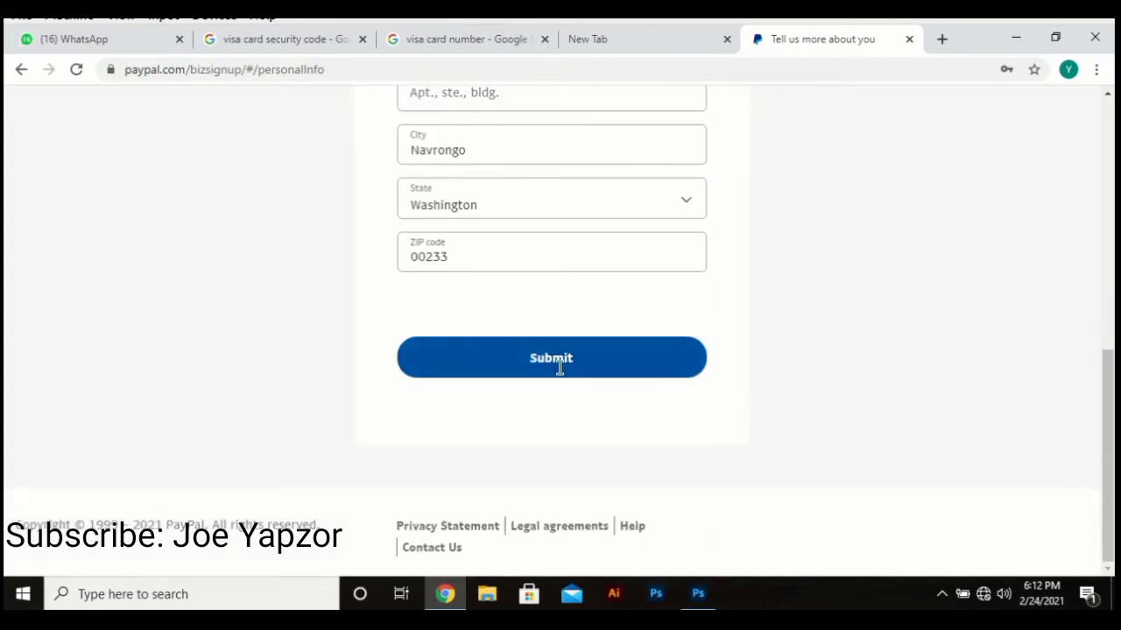
scroll(560, 376, "up", 4)
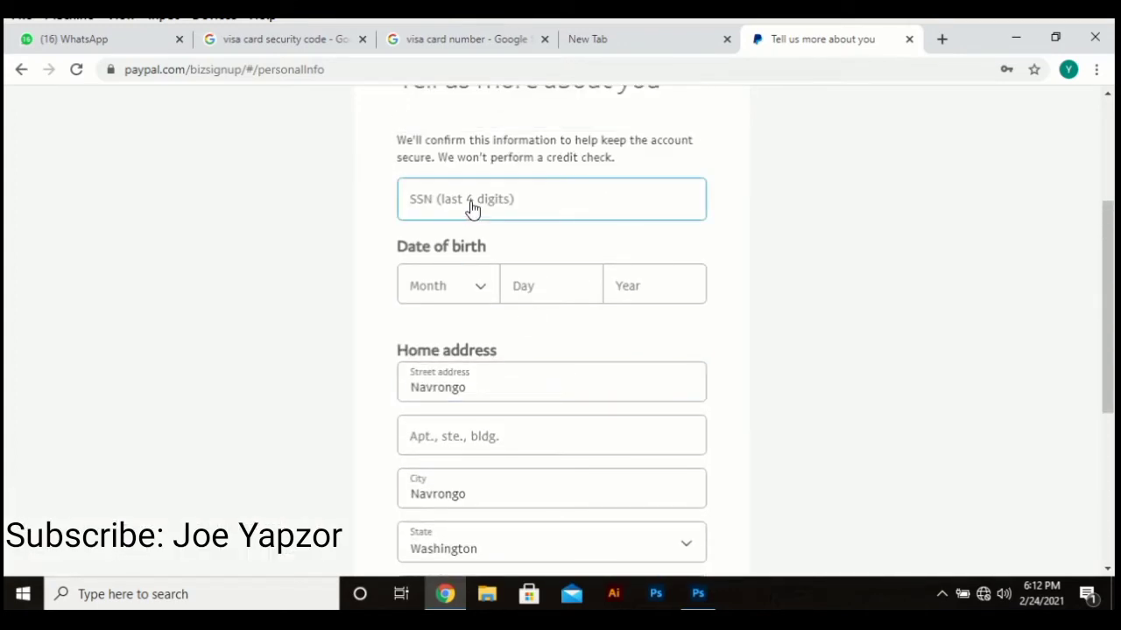
scroll(517, 297, "up", 1)
left_click(485, 295)
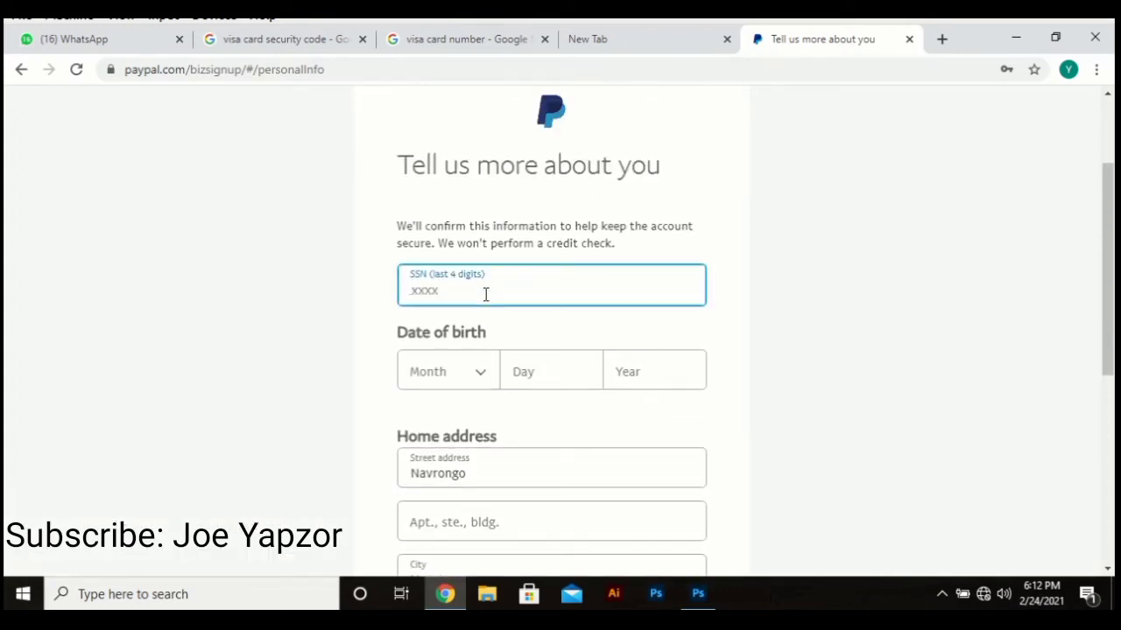
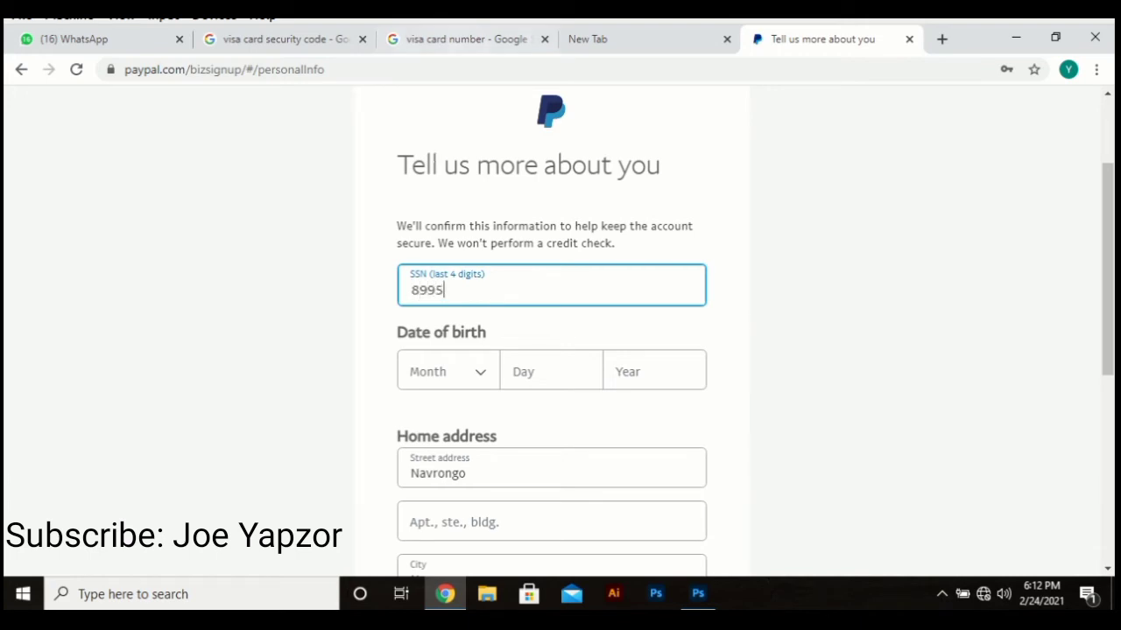
left_click(442, 39)
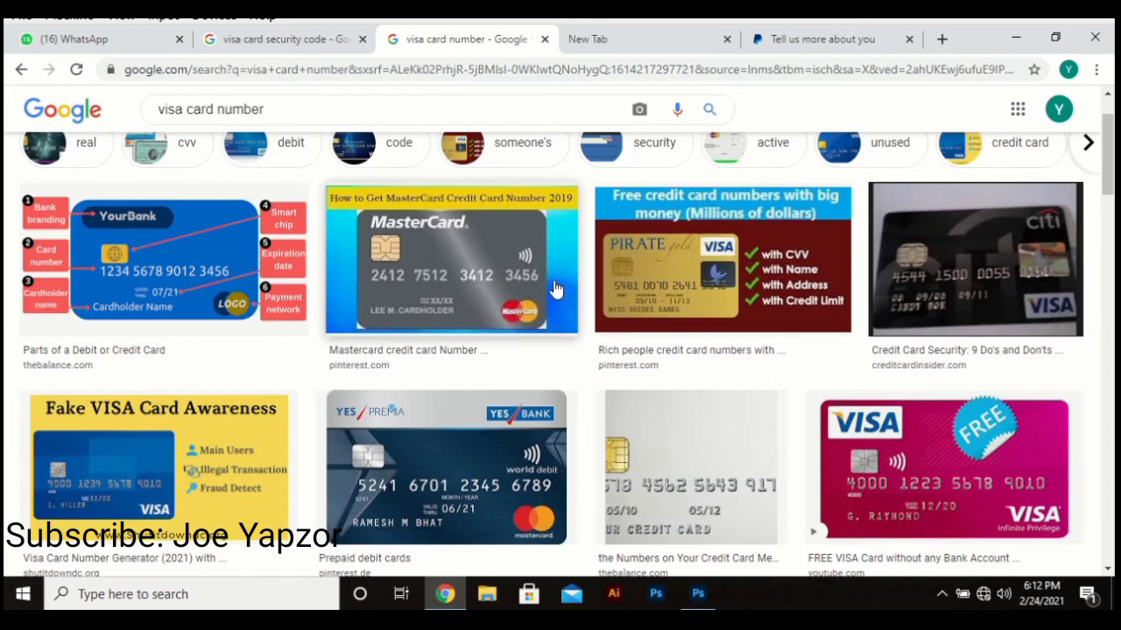
left_click(821, 41)
Step: Fill in the date of birth: month from the dropdown, then day and year
scroll(503, 408, "down", 3)
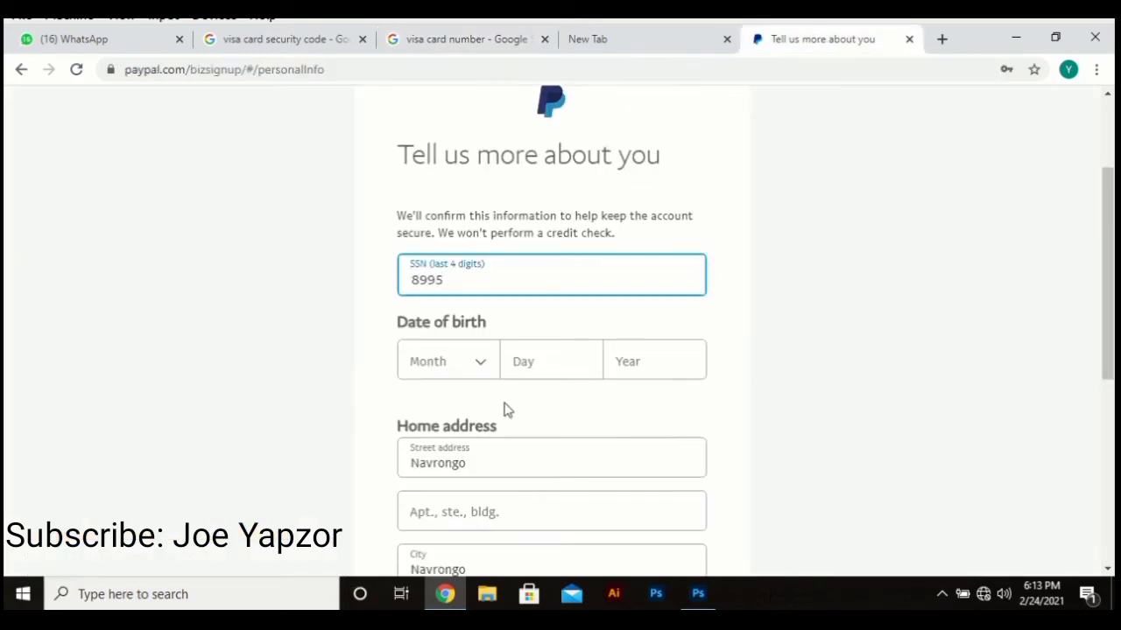
left_click(457, 123)
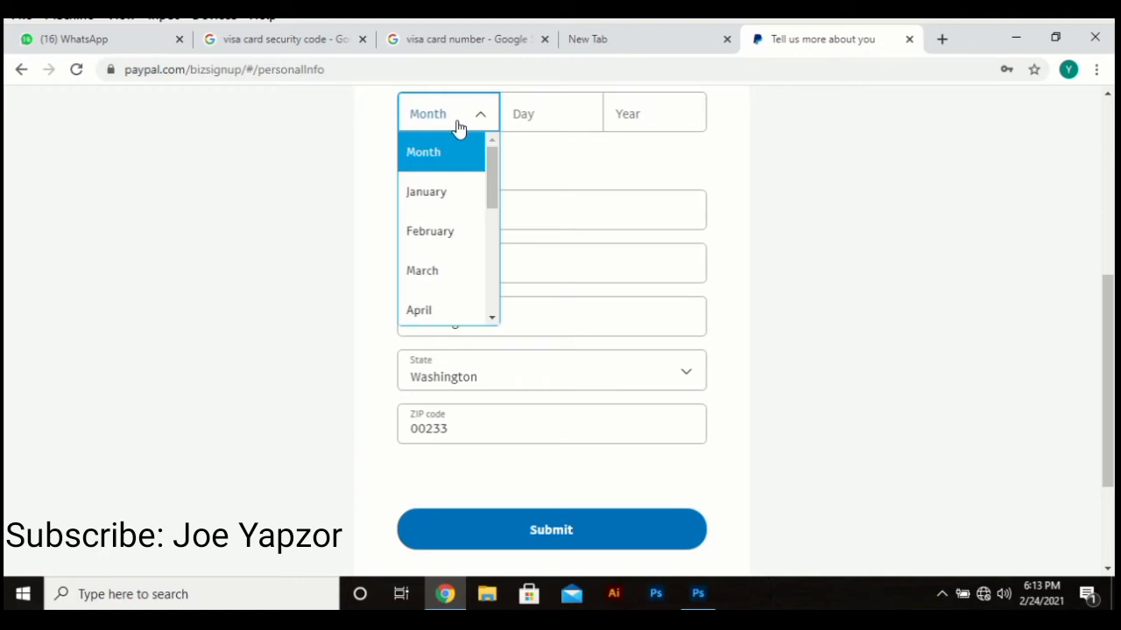
scroll(460, 285, "down", 3)
left_click(443, 211)
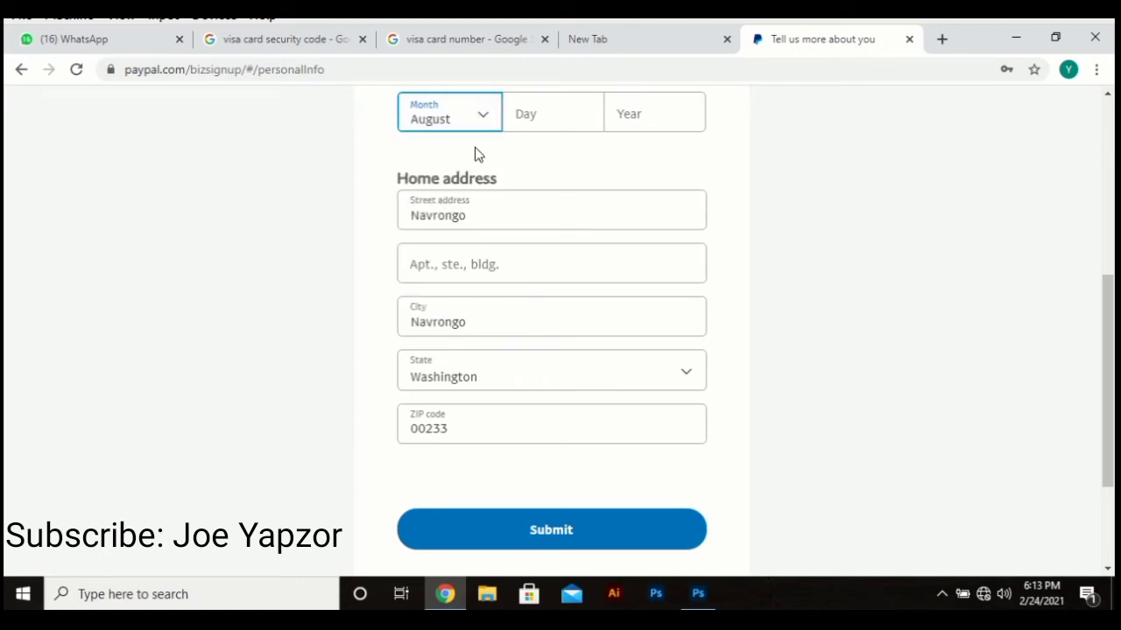
left_click(546, 113)
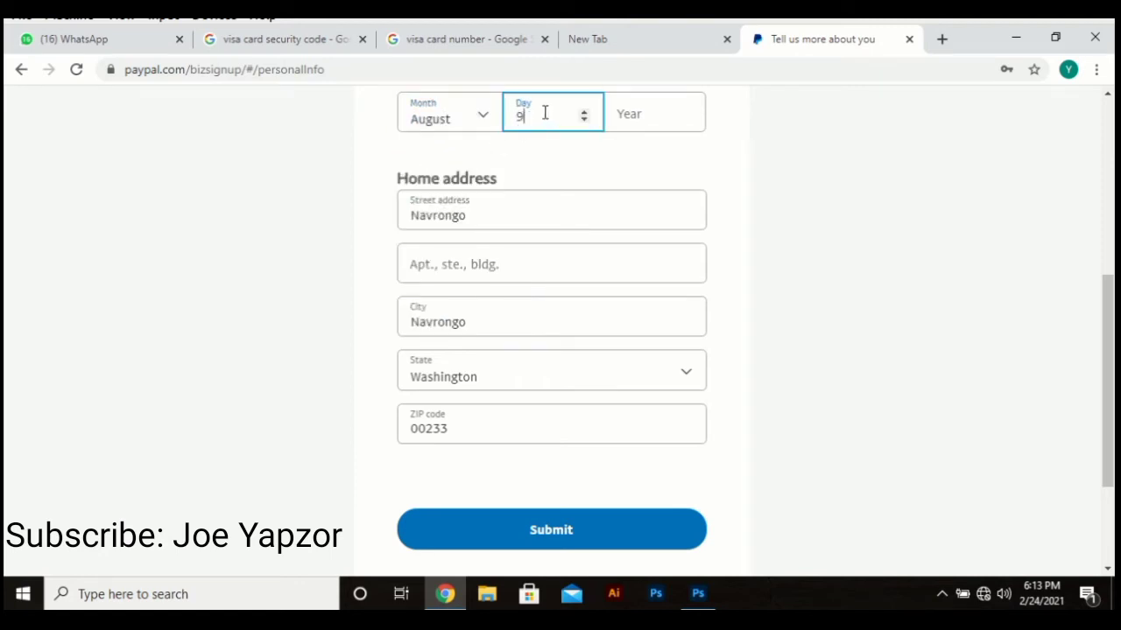
left_click(644, 103)
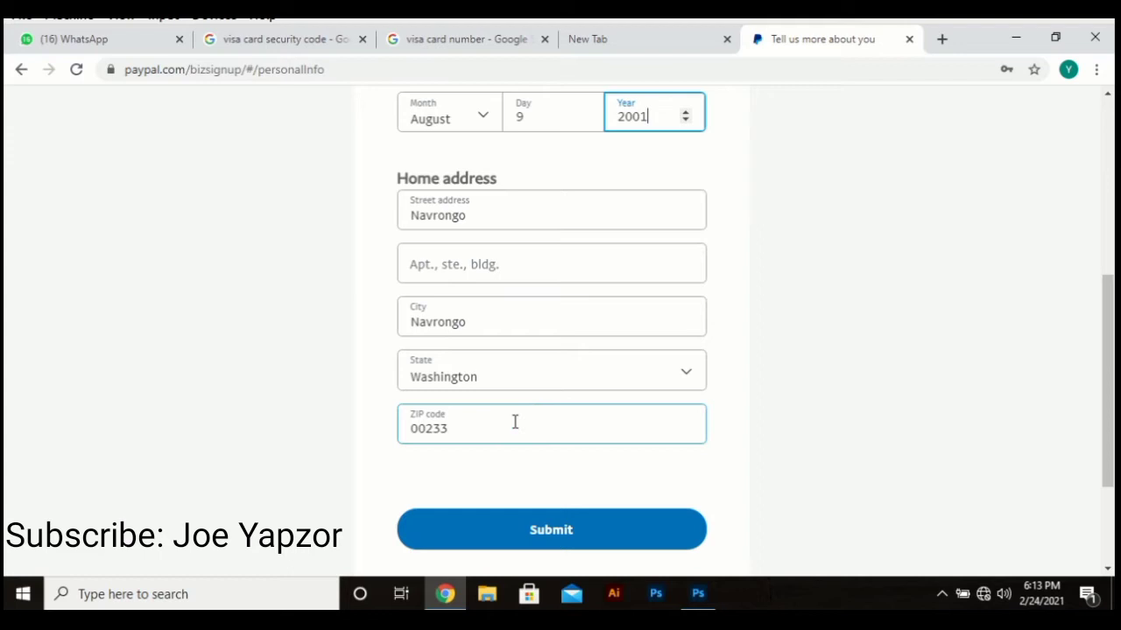
Step: Submit the personal details form and scroll through the loading page
left_click(531, 532)
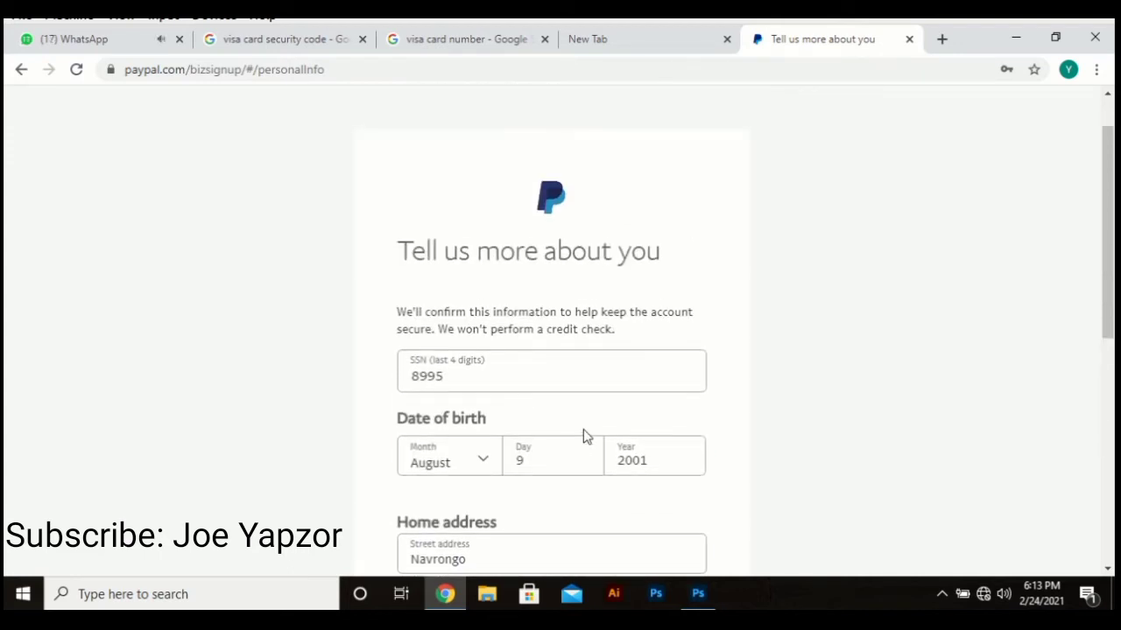
scroll(583, 429, "down", 2)
scroll(571, 416, "down", 2)
left_click(571, 416)
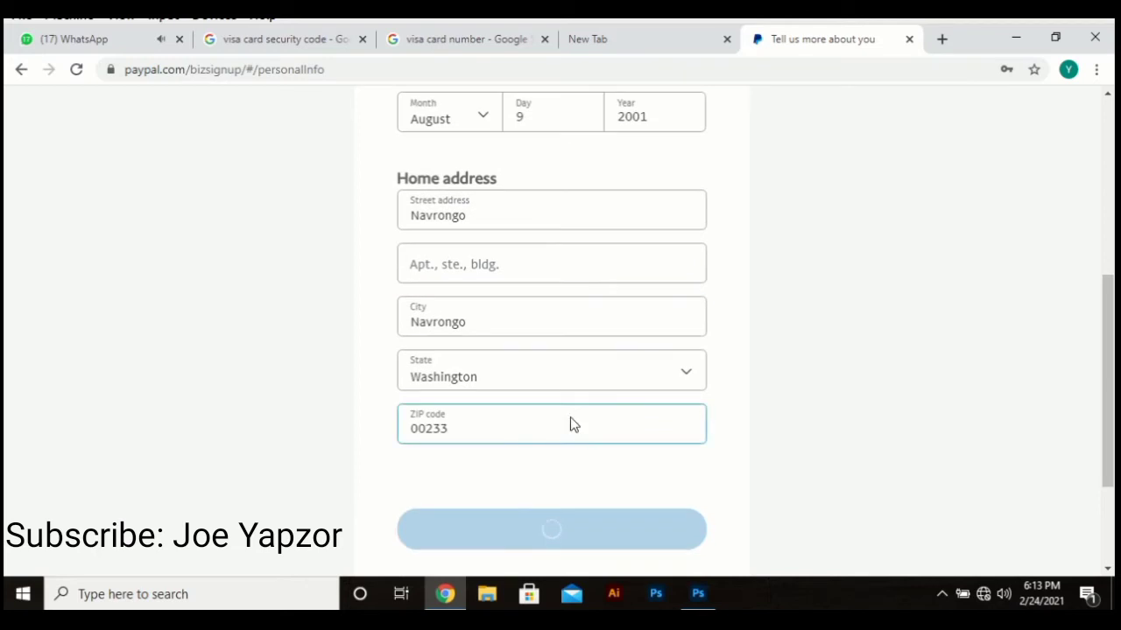
scroll(571, 417, "down", 1)
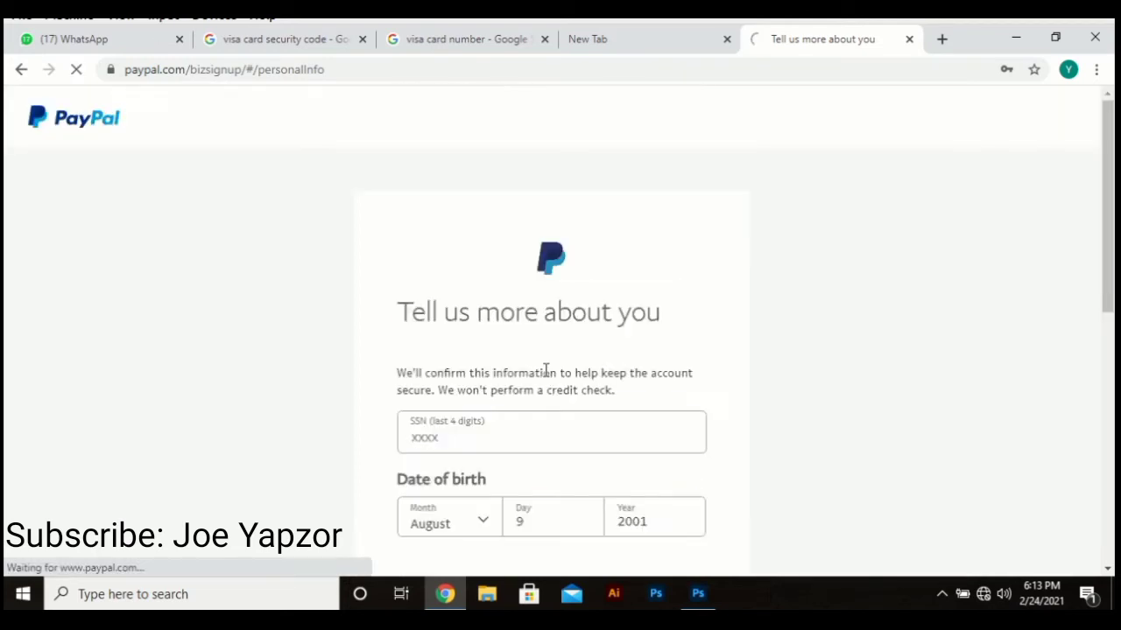
scroll(523, 452, "down", 5)
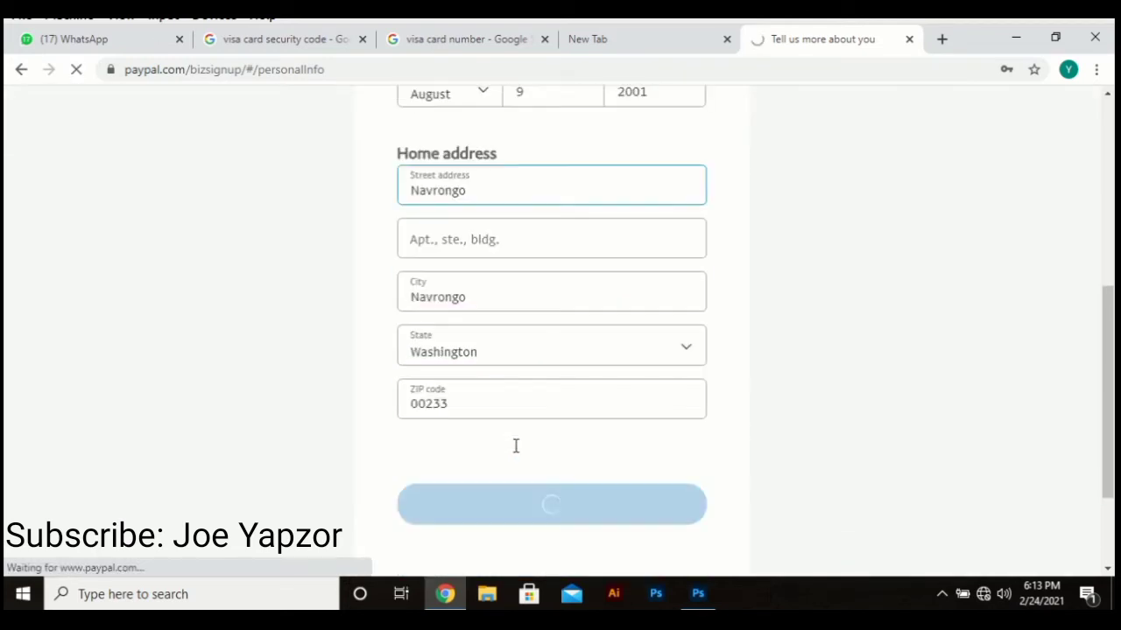
scroll(515, 446, "down", 2)
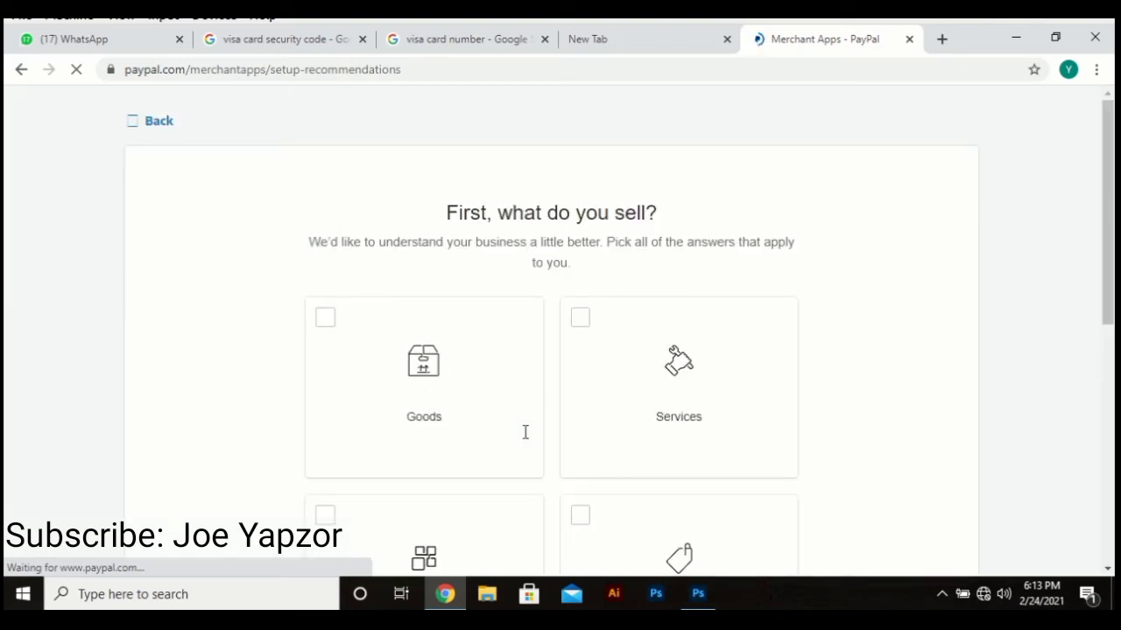
Step: Mark the business as selling Services and continue
scroll(521, 433, "down", 3)
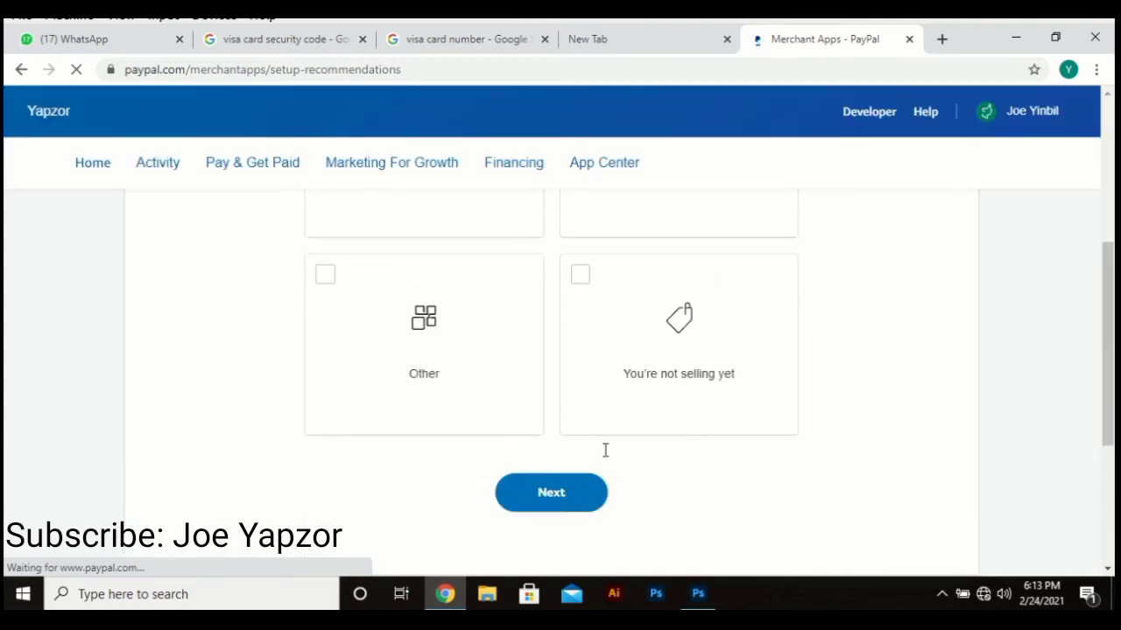
scroll(603, 450, "up", 2)
left_click(664, 328)
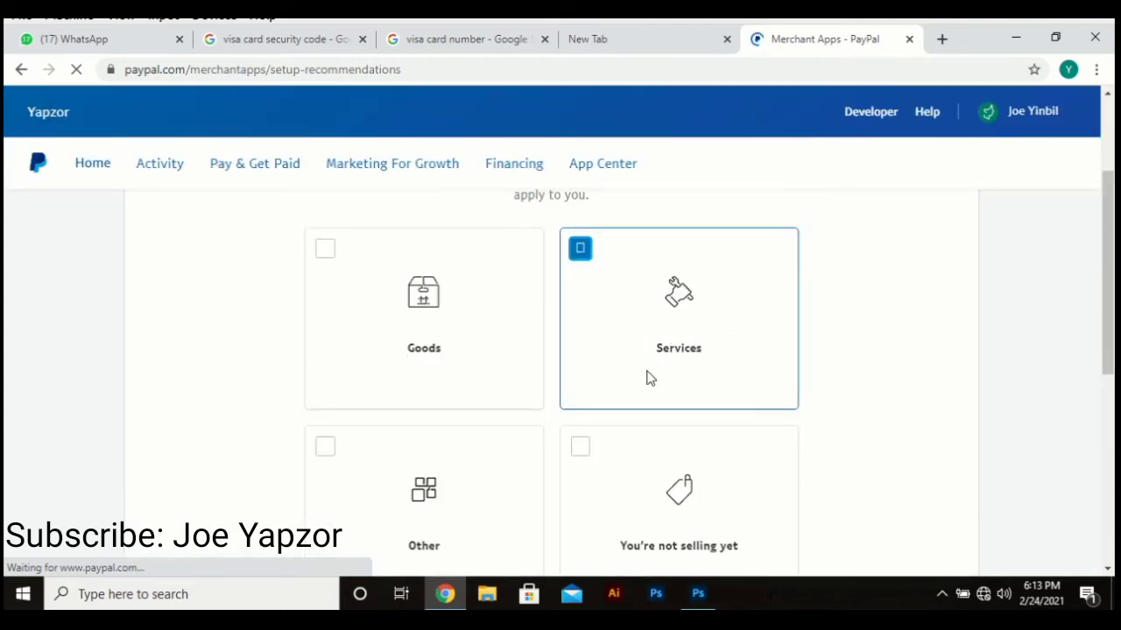
scroll(648, 385, "down", 2)
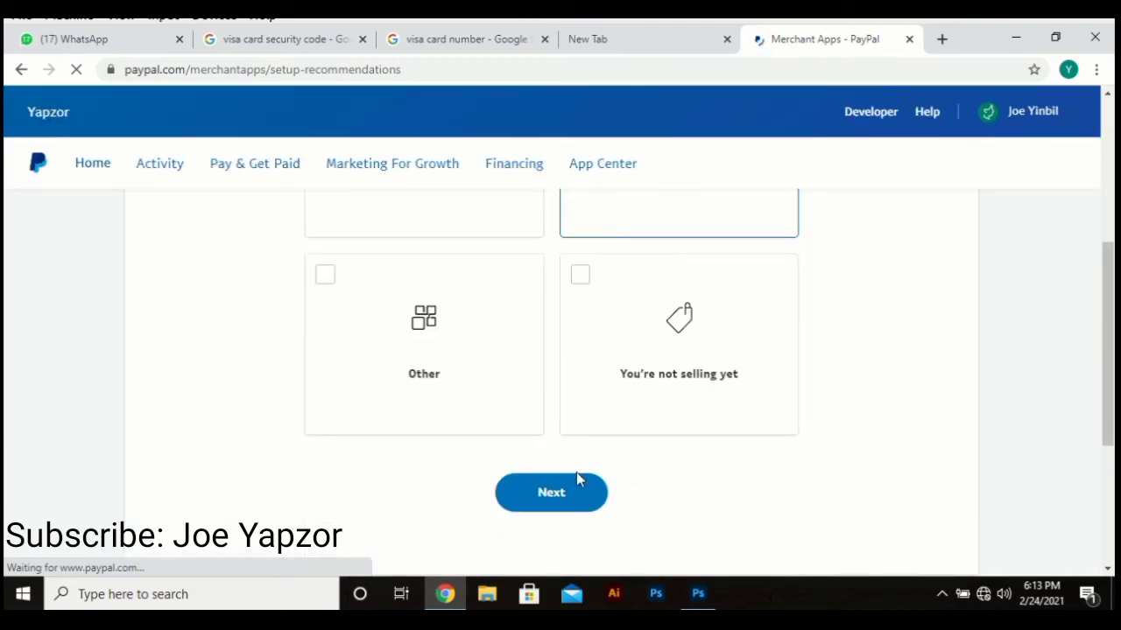
left_click(571, 495)
Step: Choose taking payments on your website or in your app, and continue
scroll(578, 473, "down", 3)
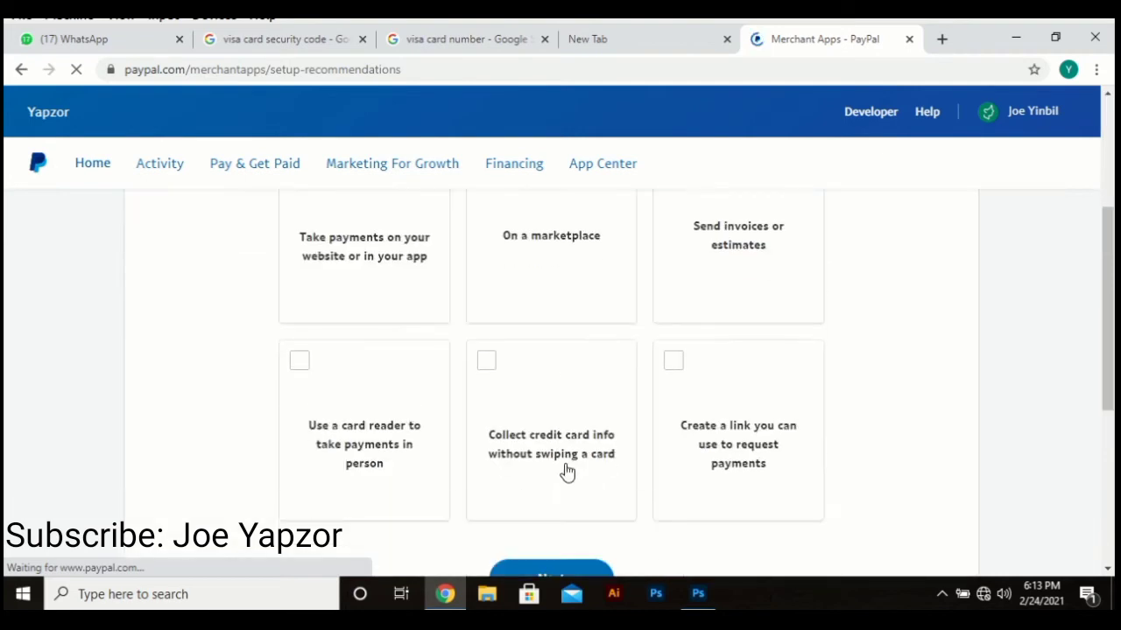
scroll(683, 398, "up", 2)
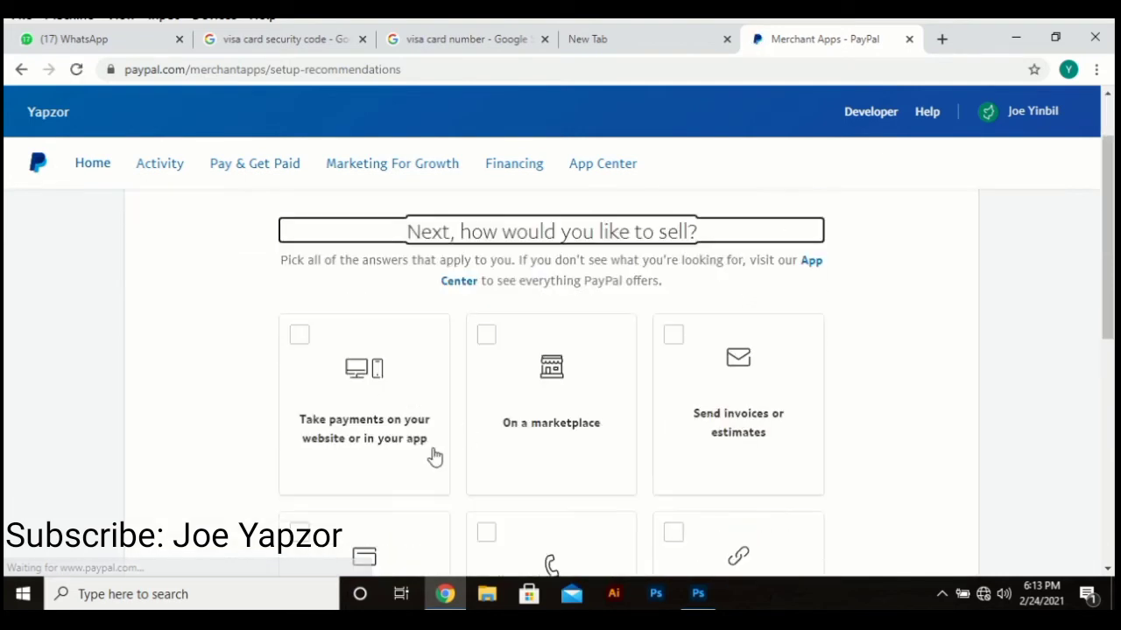
scroll(440, 462, "down", 4)
scroll(680, 475, "down", 1)
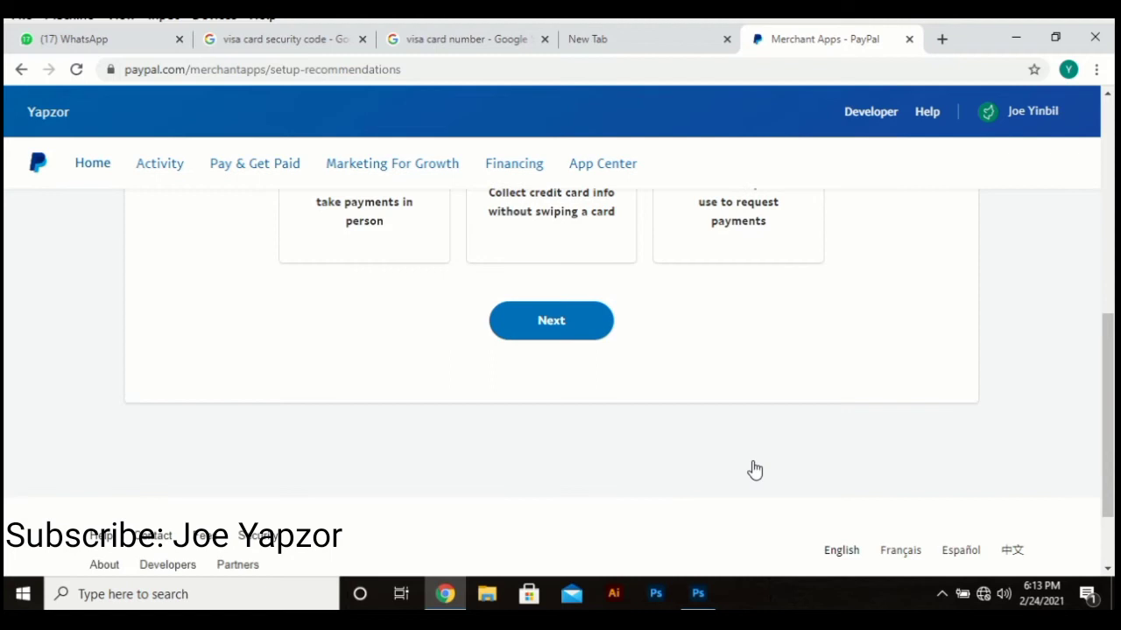
scroll(750, 468, "up", 2)
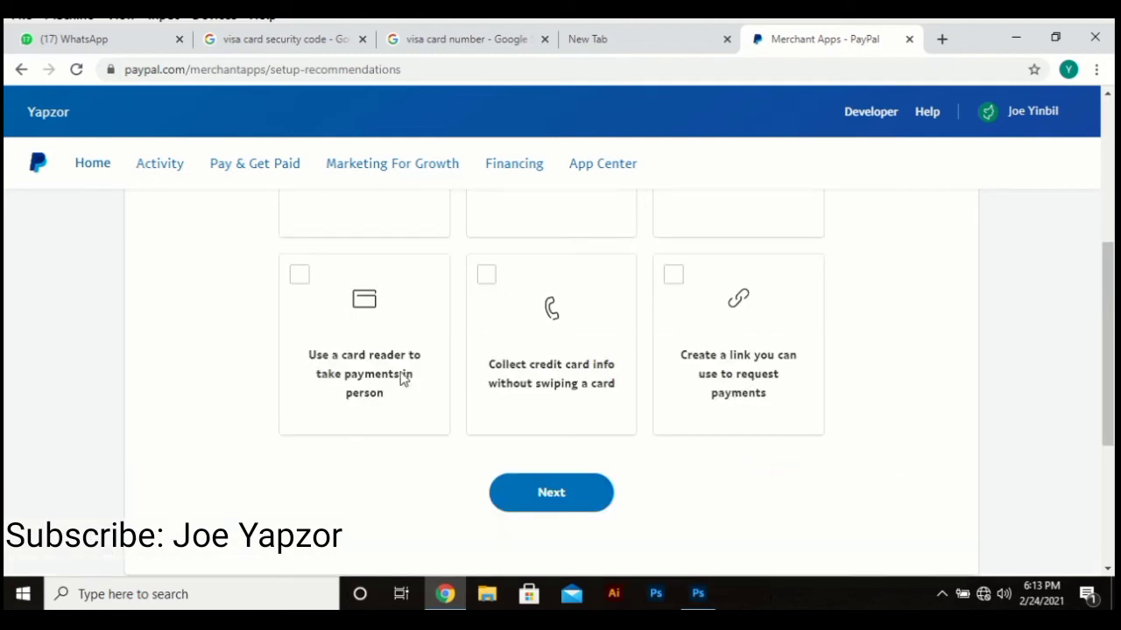
scroll(526, 378, "up", 2)
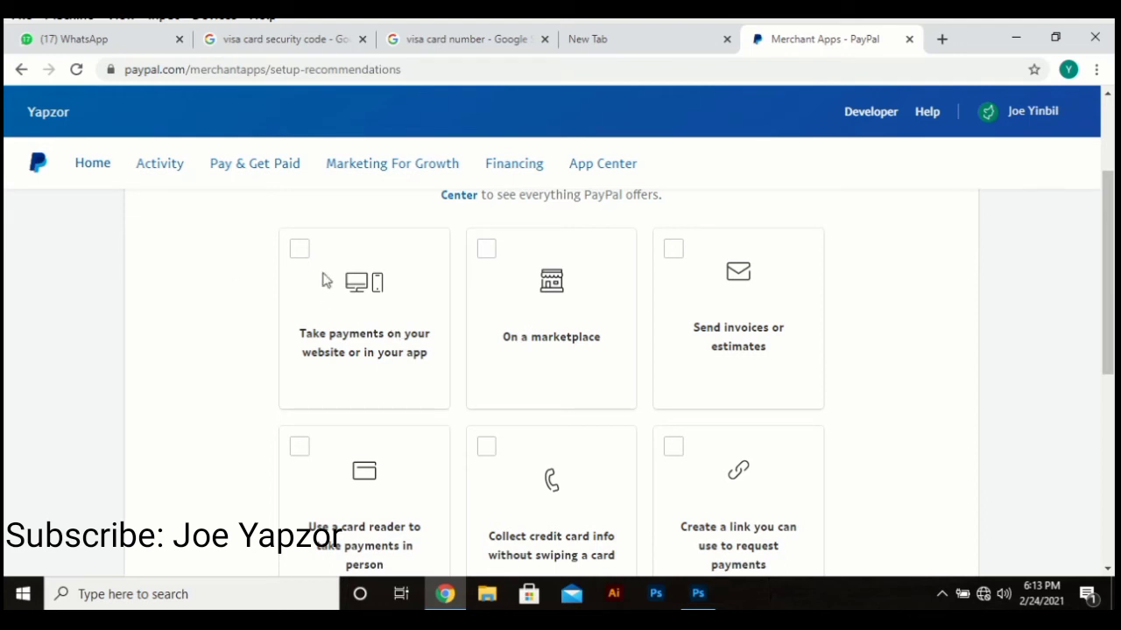
left_click(348, 282)
scroll(580, 411, "down", 4)
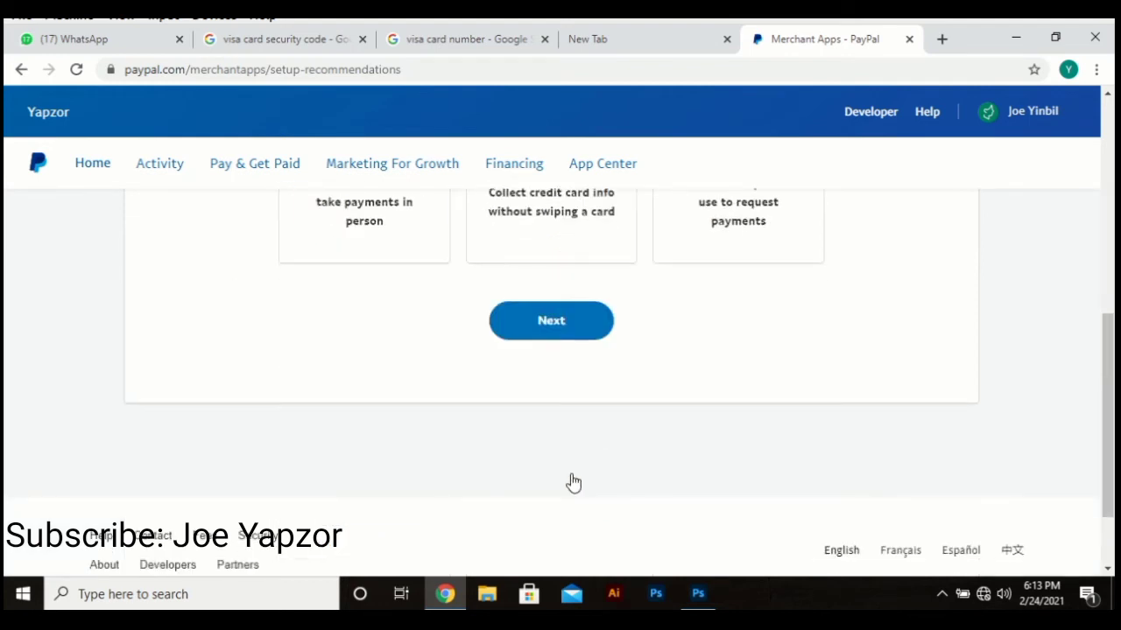
left_click(547, 319)
Step: Choose that customers buy in a single transaction, and continue
scroll(568, 503, "down", 2)
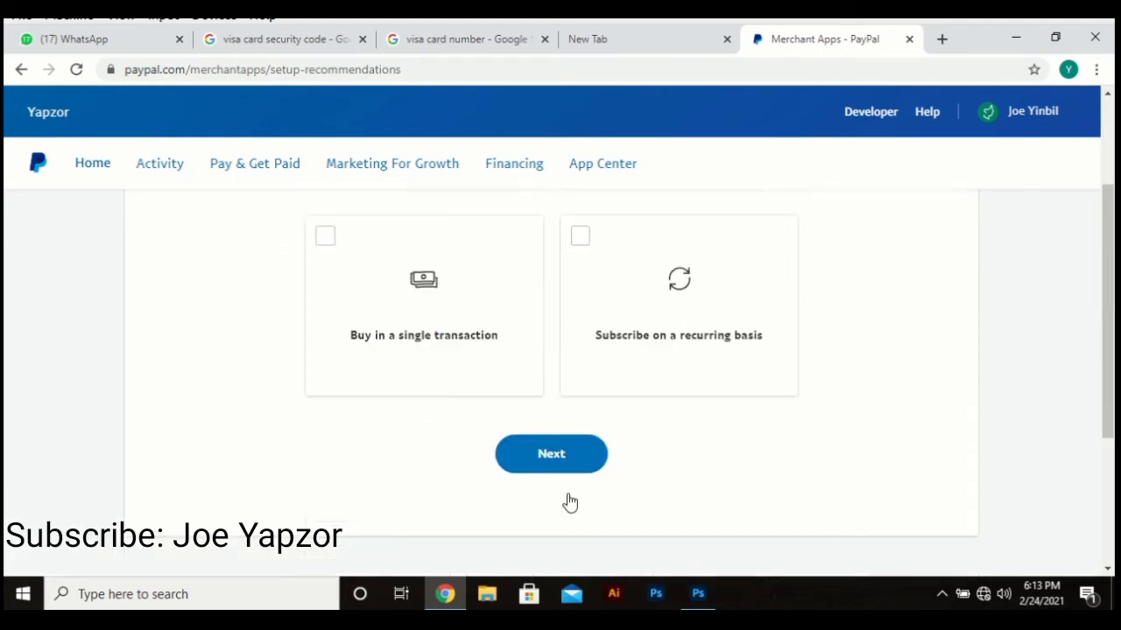
left_click(402, 284)
left_click(576, 460)
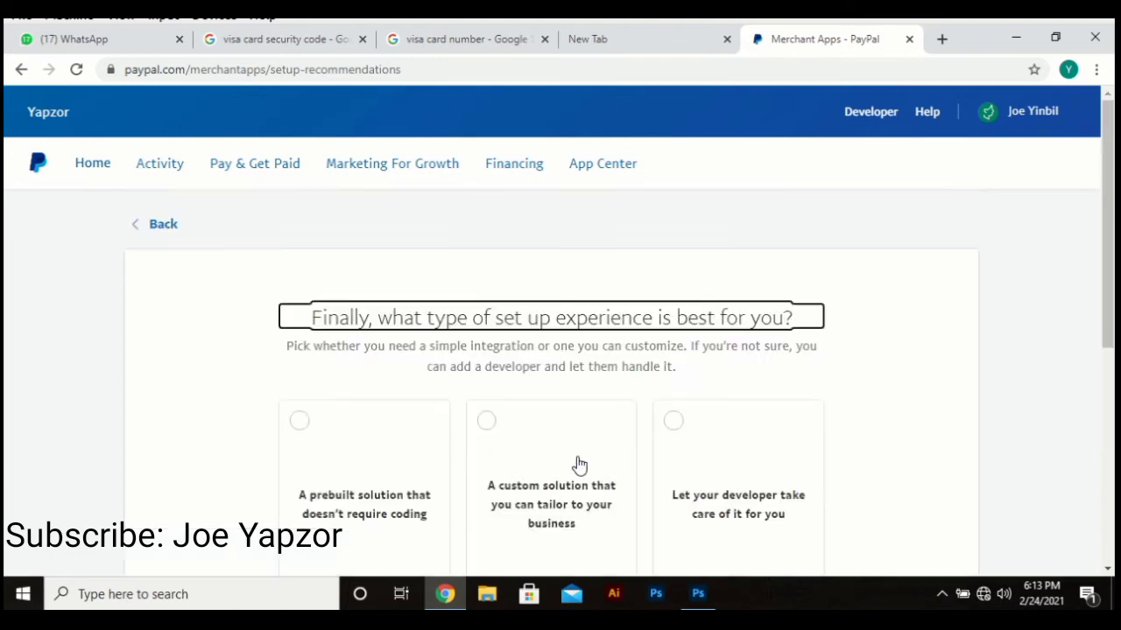
scroll(576, 473, "down", 3)
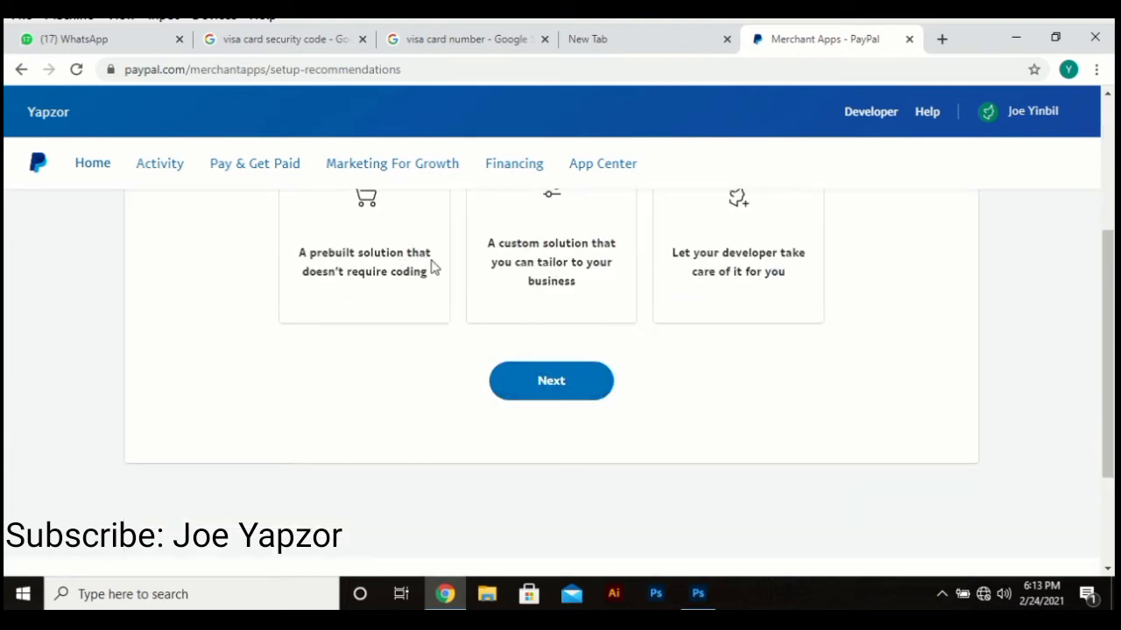
Step: Pick the prebuilt no-coding setup, then start setup on the recommended apps page
left_click(360, 276)
left_click(534, 375)
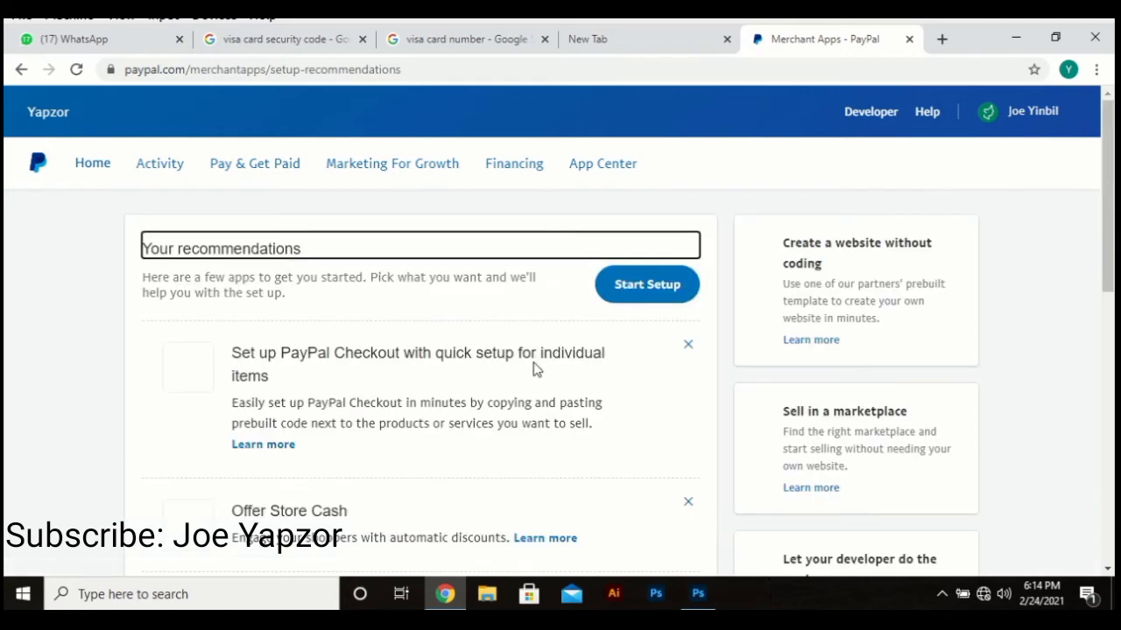
scroll(470, 429, "down", 3)
scroll(426, 425, "up", 1)
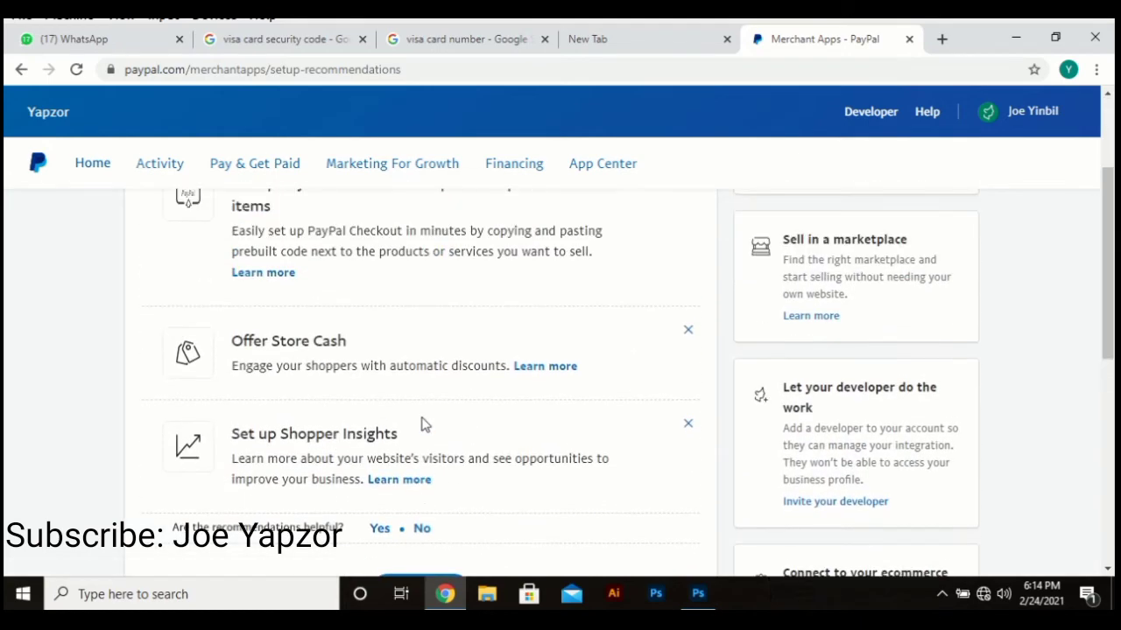
scroll(376, 396, "down", 3)
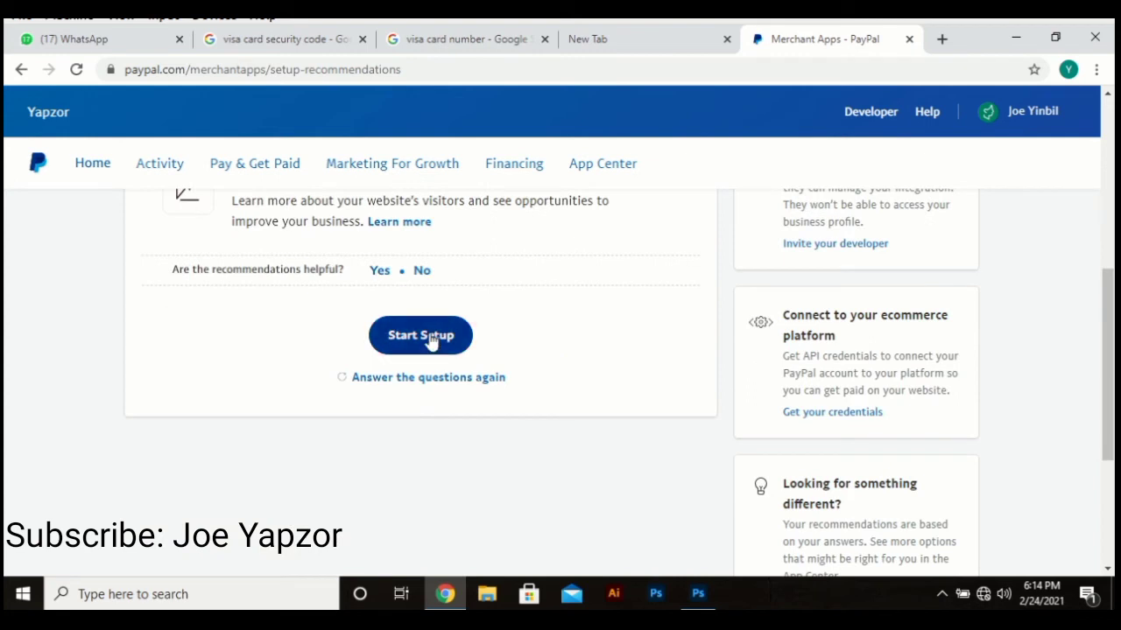
left_click(429, 337)
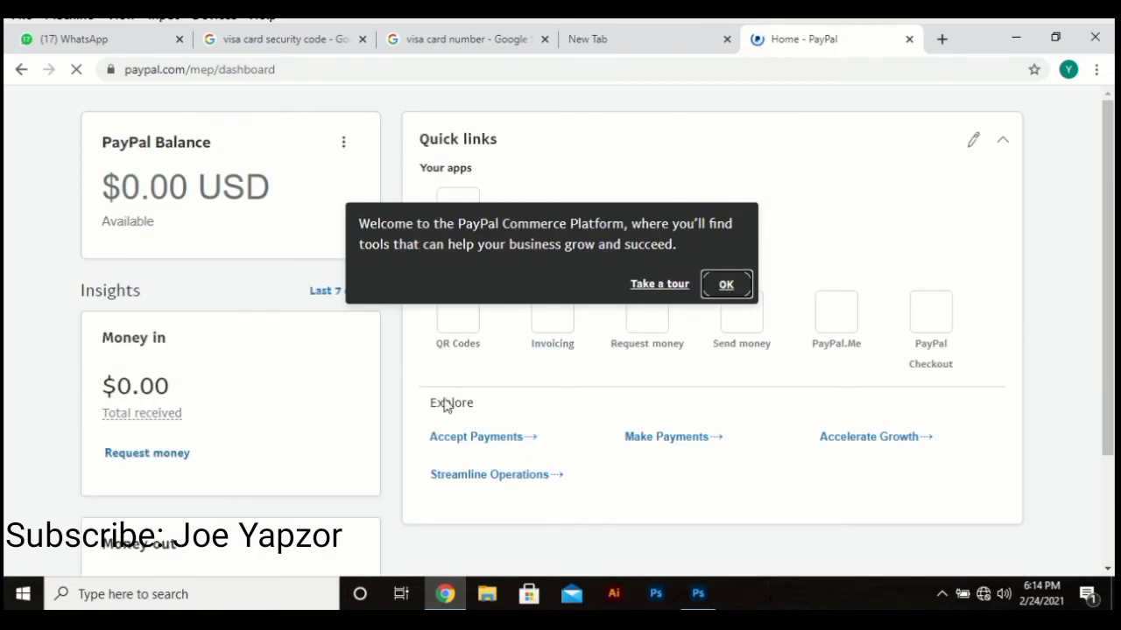
scroll(713, 403, "down", 2)
scroll(714, 401, "down", 1)
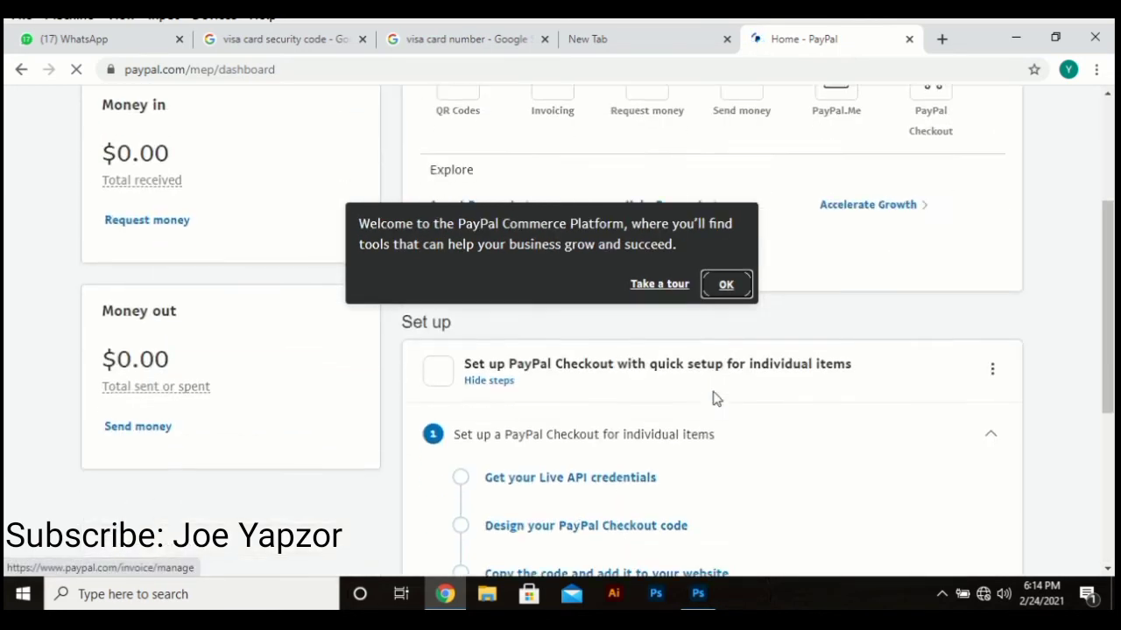
scroll(586, 464, "down", 1)
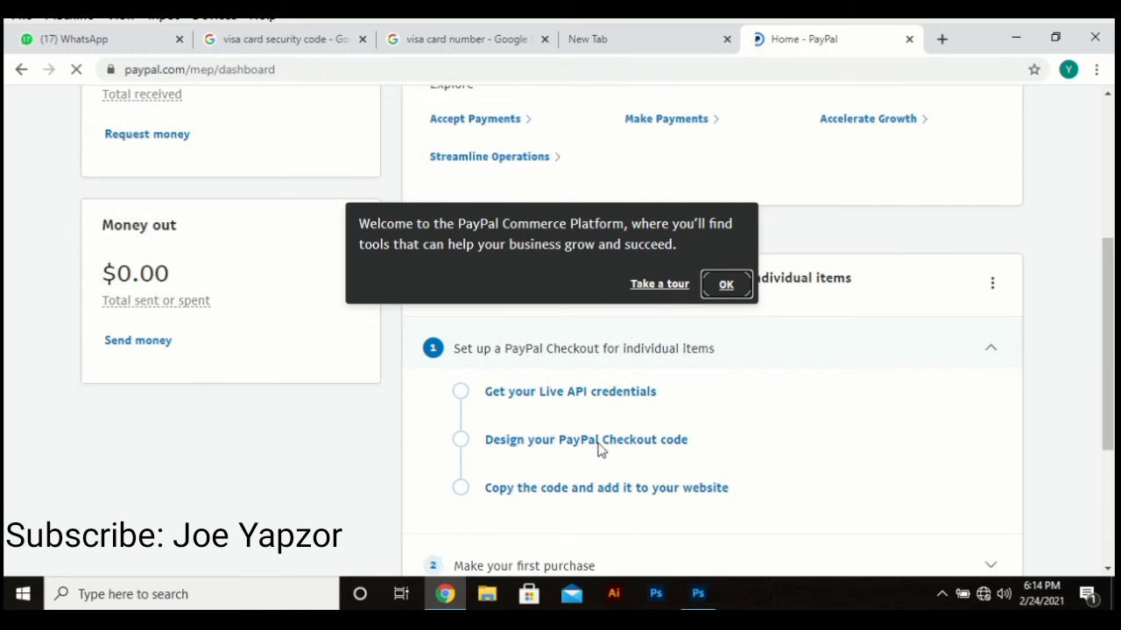
scroll(604, 455, "down", 1)
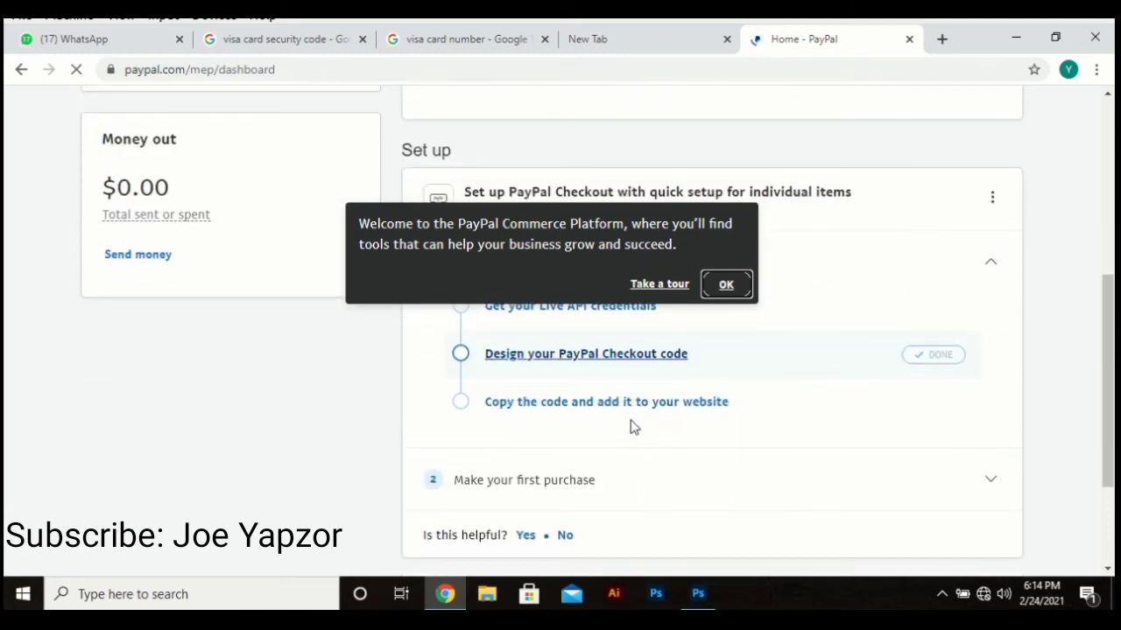
scroll(760, 415, "up", 5)
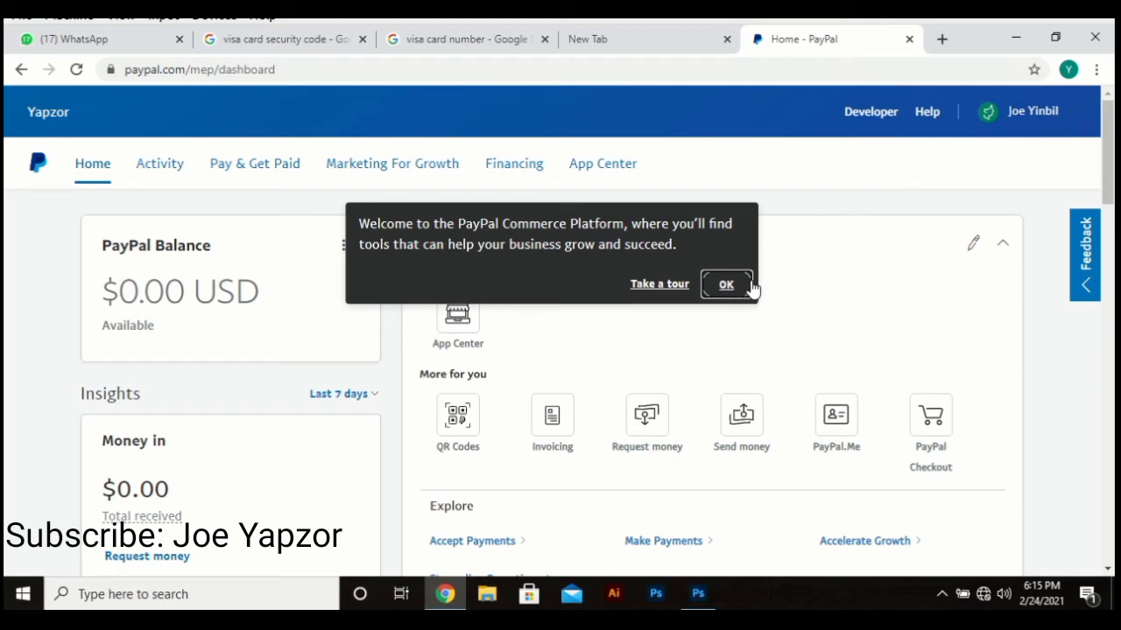
scroll(691, 418, "down", 4)
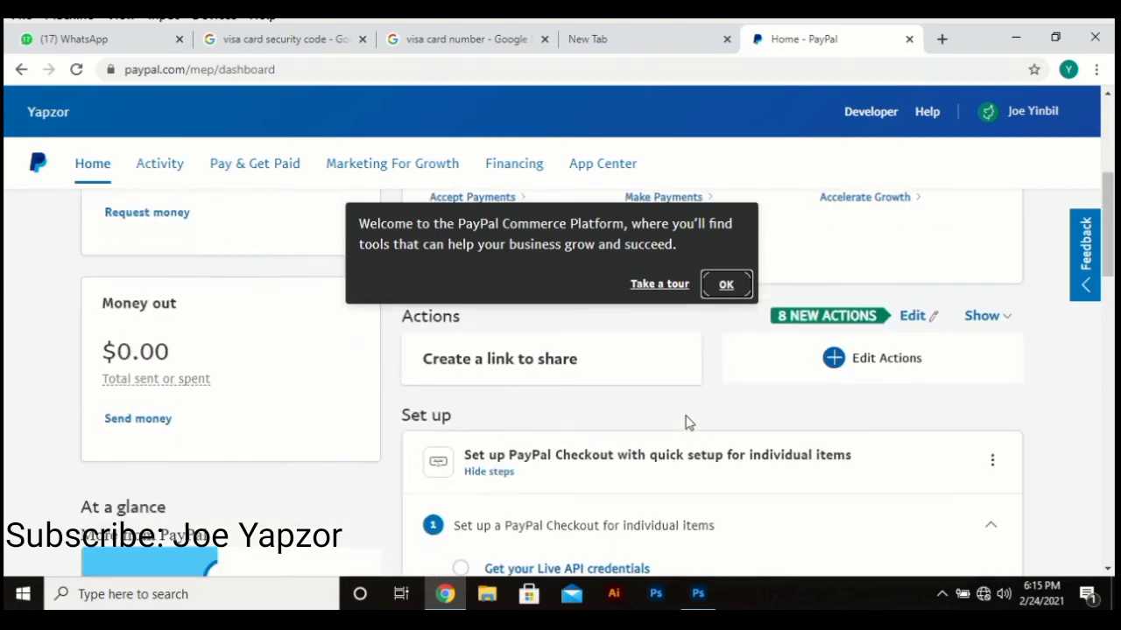
scroll(680, 430, "down", 2)
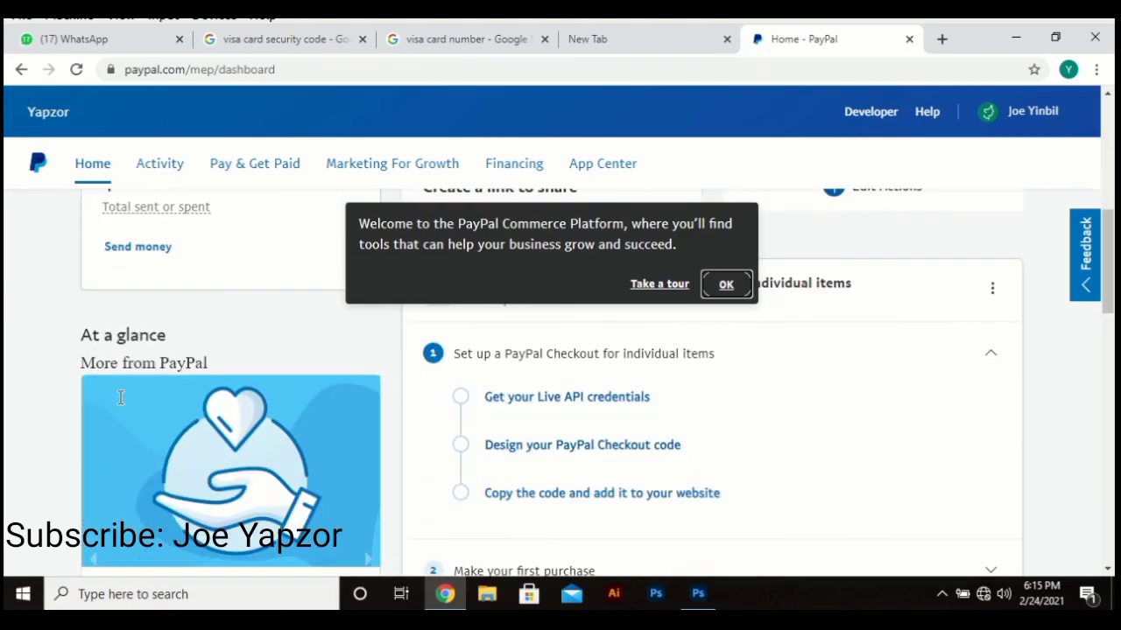
scroll(248, 360, "up", 3)
scroll(246, 207, "up", 1)
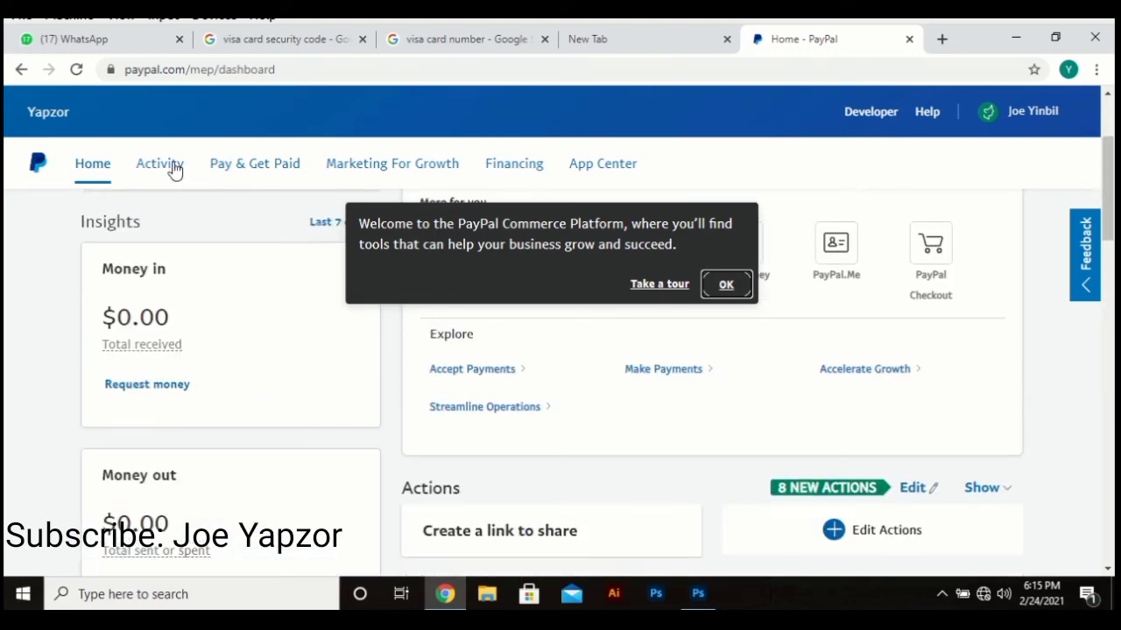
Step: Visit the Request money page, then switch to the Send money tab
left_click(147, 386)
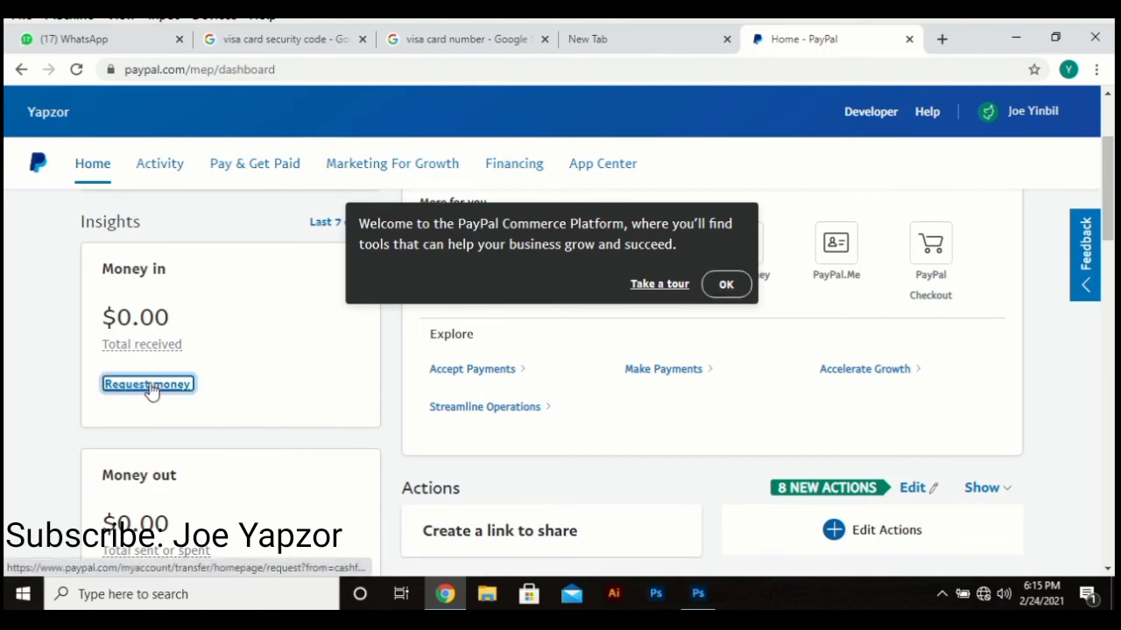
scroll(147, 477, "down", 3)
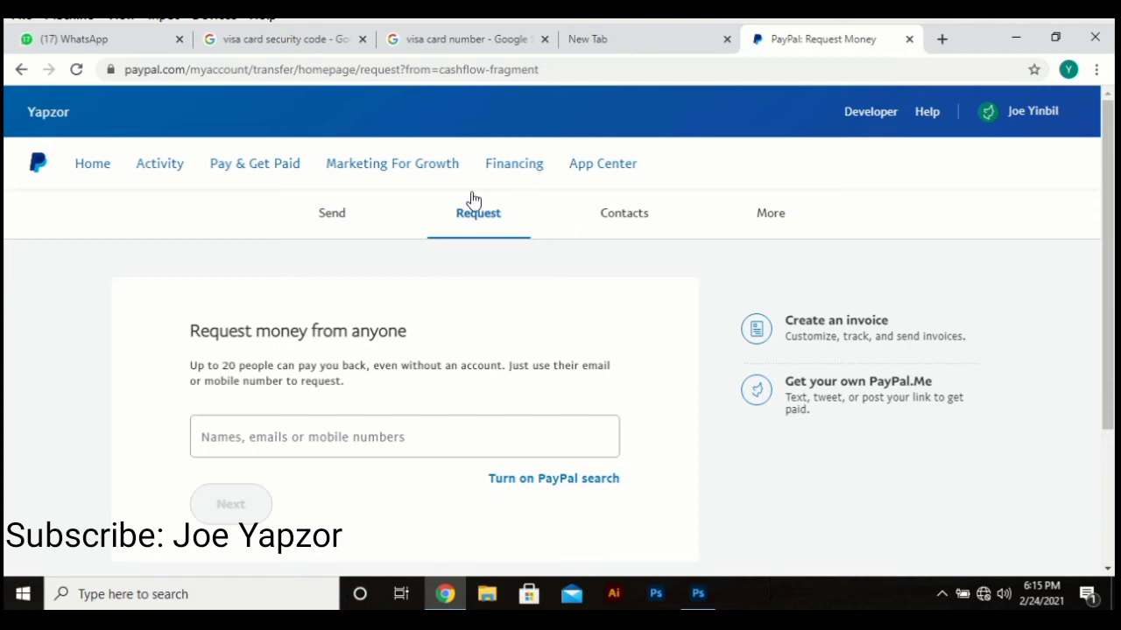
left_click(343, 214)
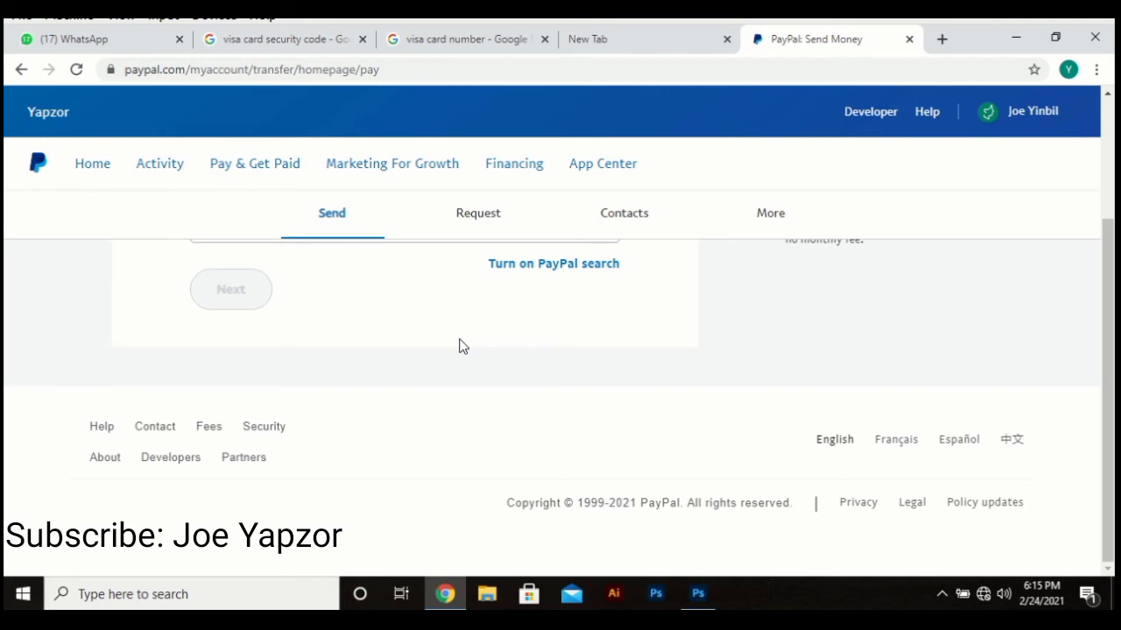
scroll(468, 335, "up", 3)
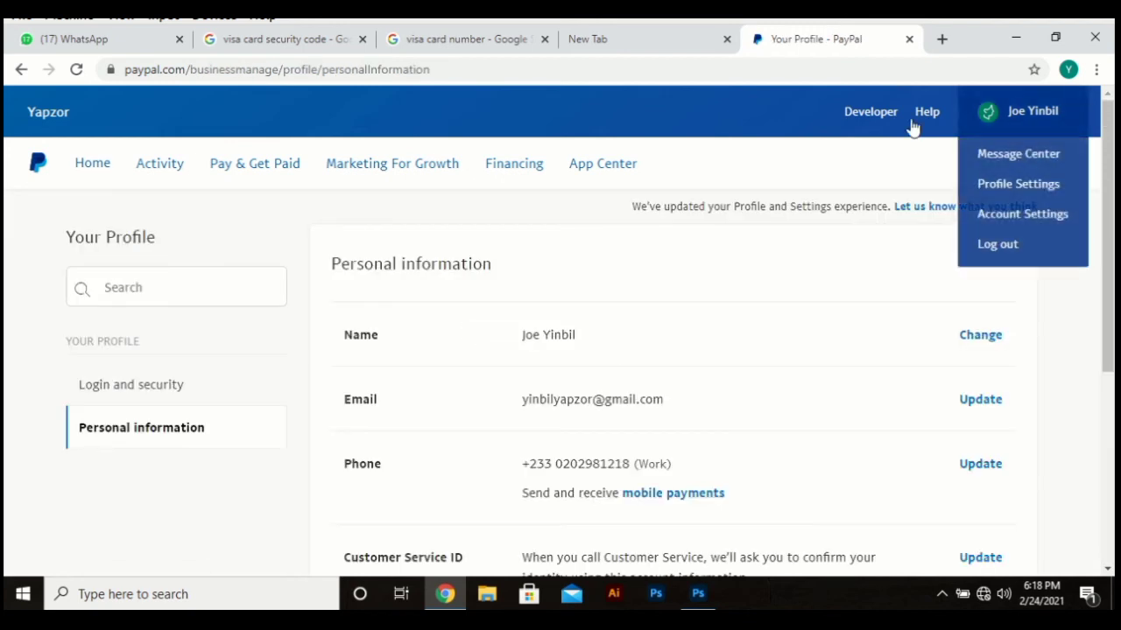
Step: Open Account Settings and browse Money, banks and cards down to the Cards section
left_click(999, 218)
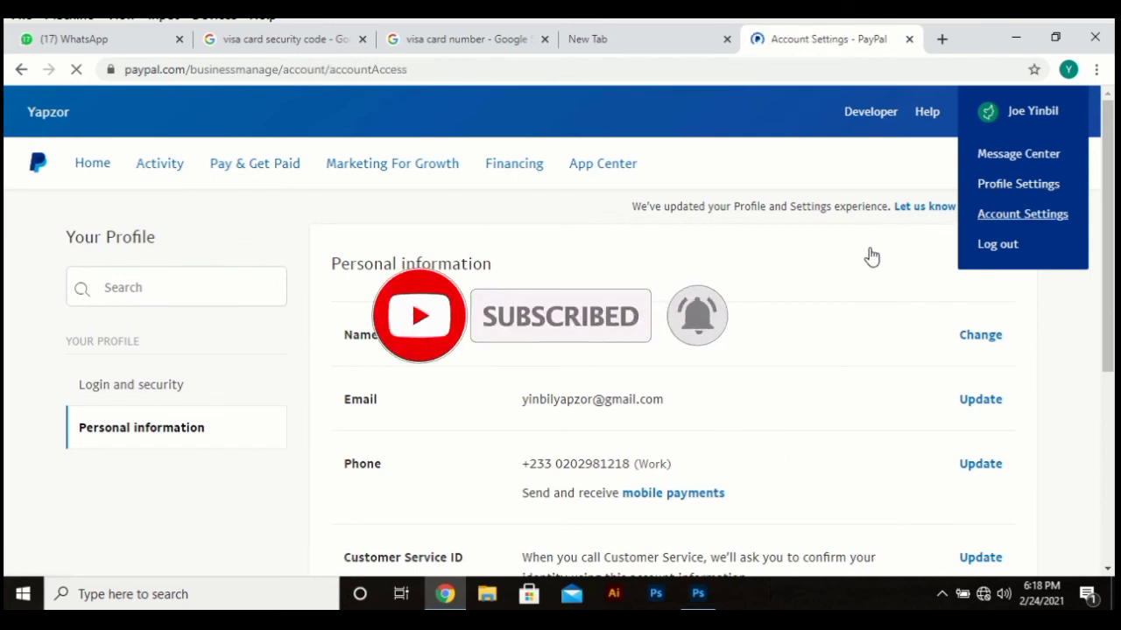
scroll(523, 379, "down", 3)
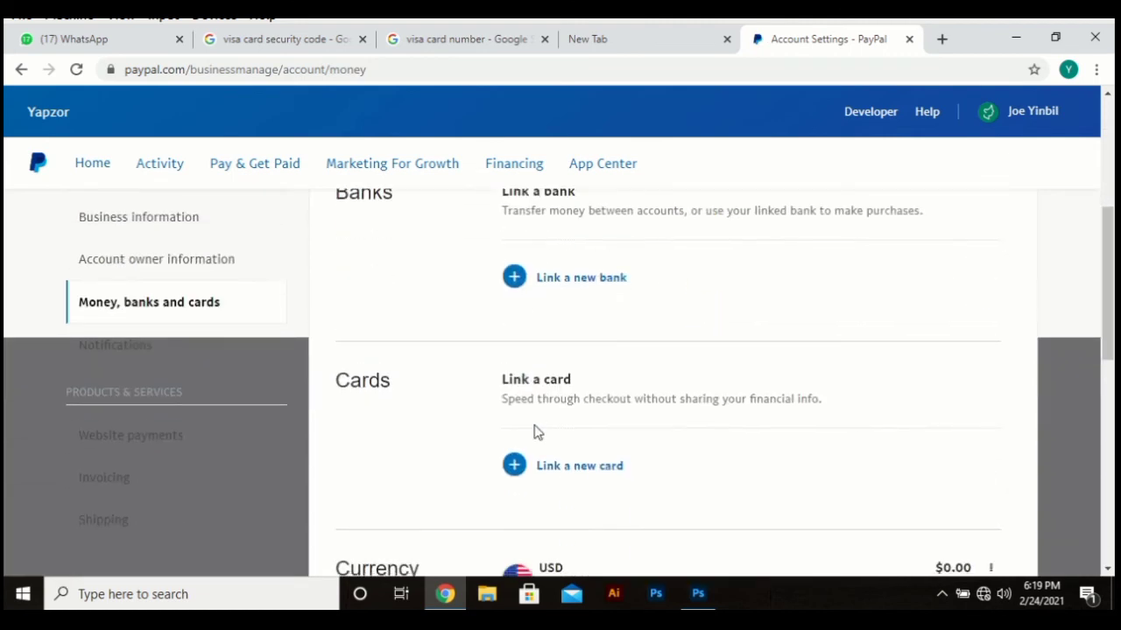
scroll(534, 430, "up", 1)
scroll(546, 391, "up", 1)
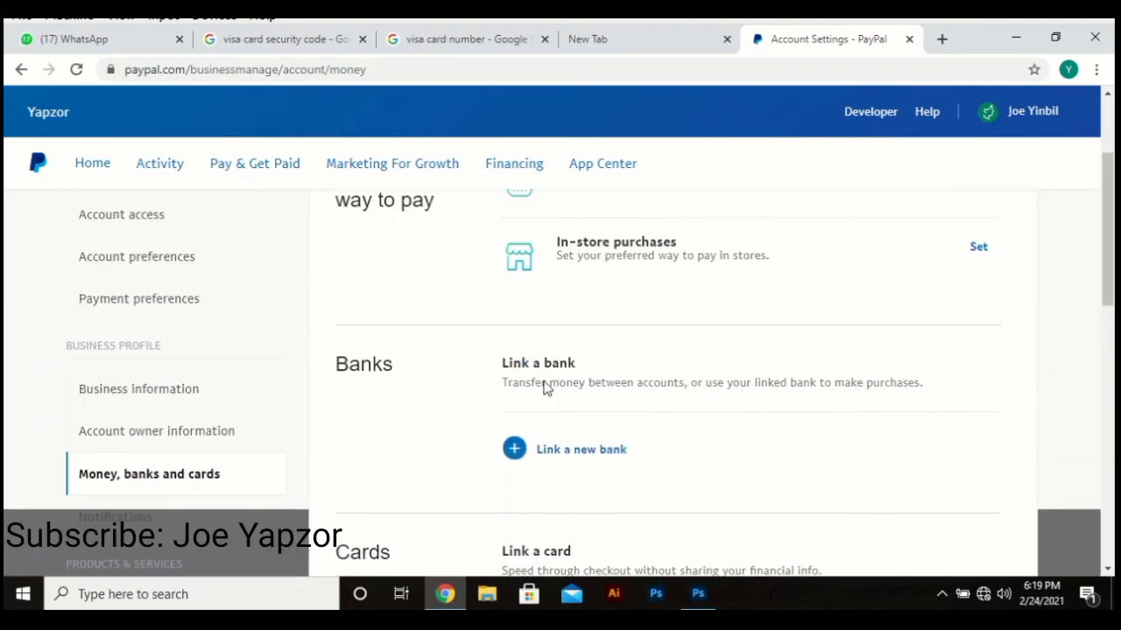
scroll(545, 382, "up", 2)
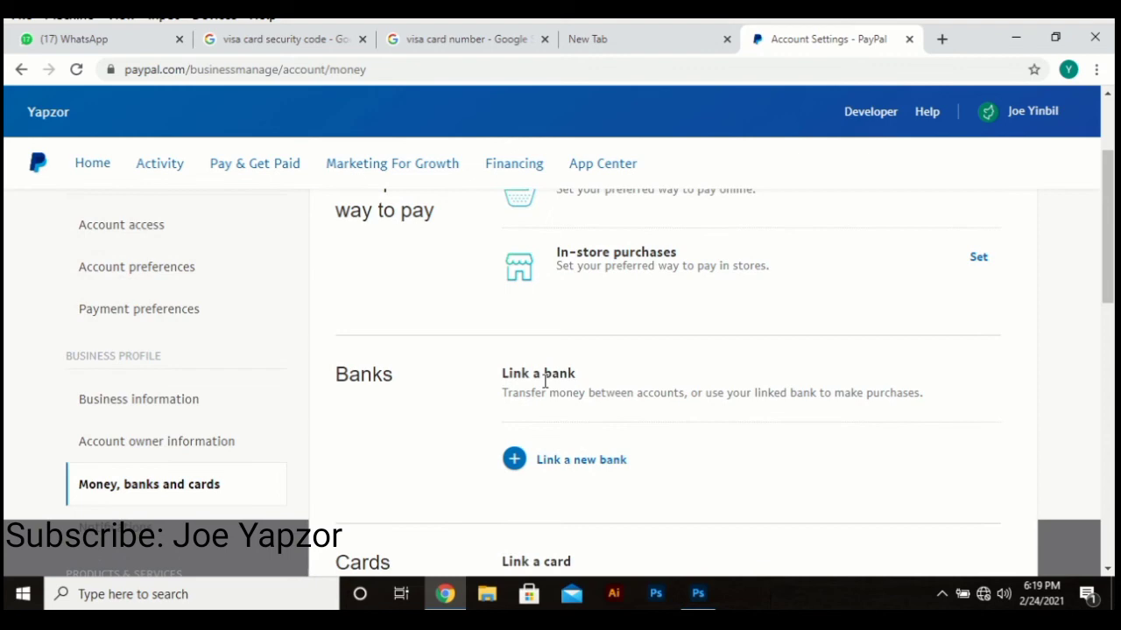
scroll(546, 380, "down", 3)
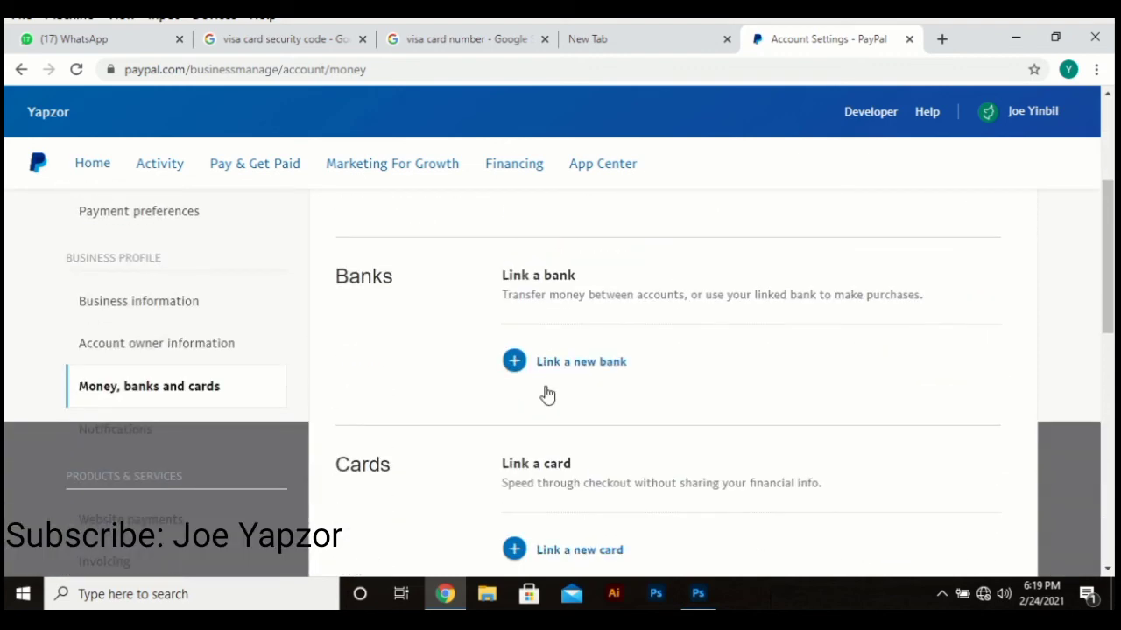
scroll(113, 413, "up", 3)
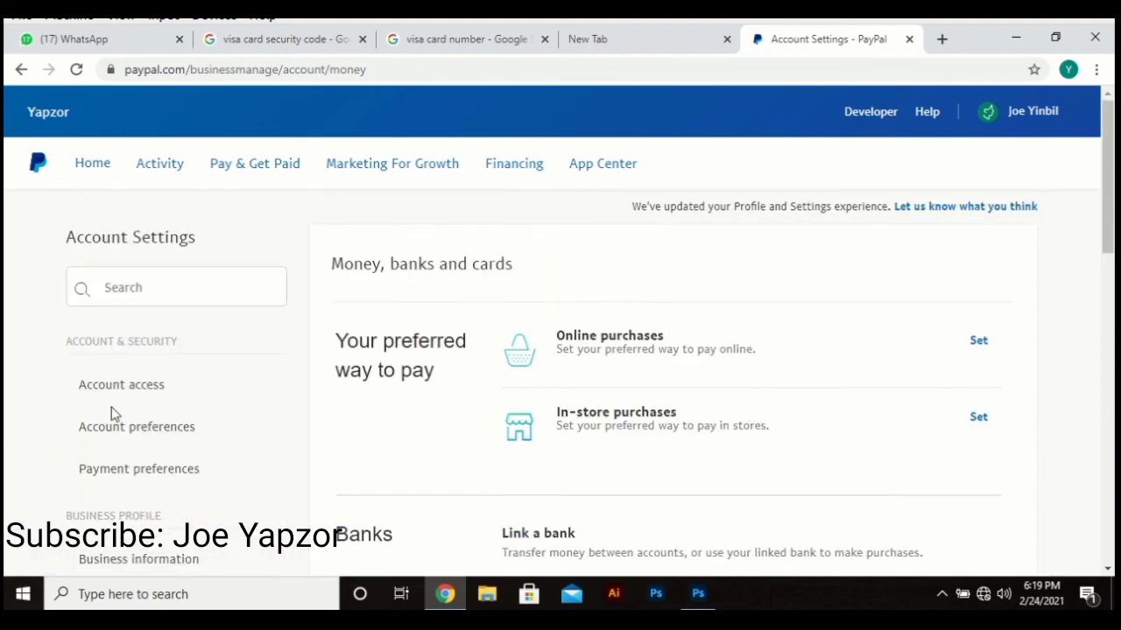
scroll(114, 516, "down", 1)
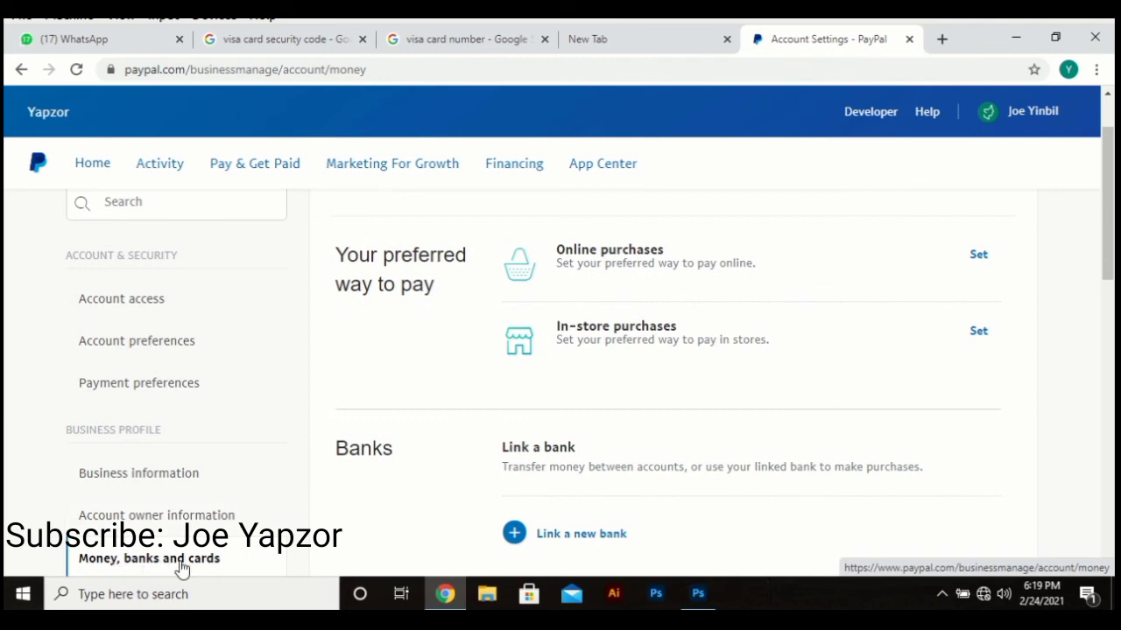
scroll(633, 545, "down", 4)
scroll(607, 418, "up", 1)
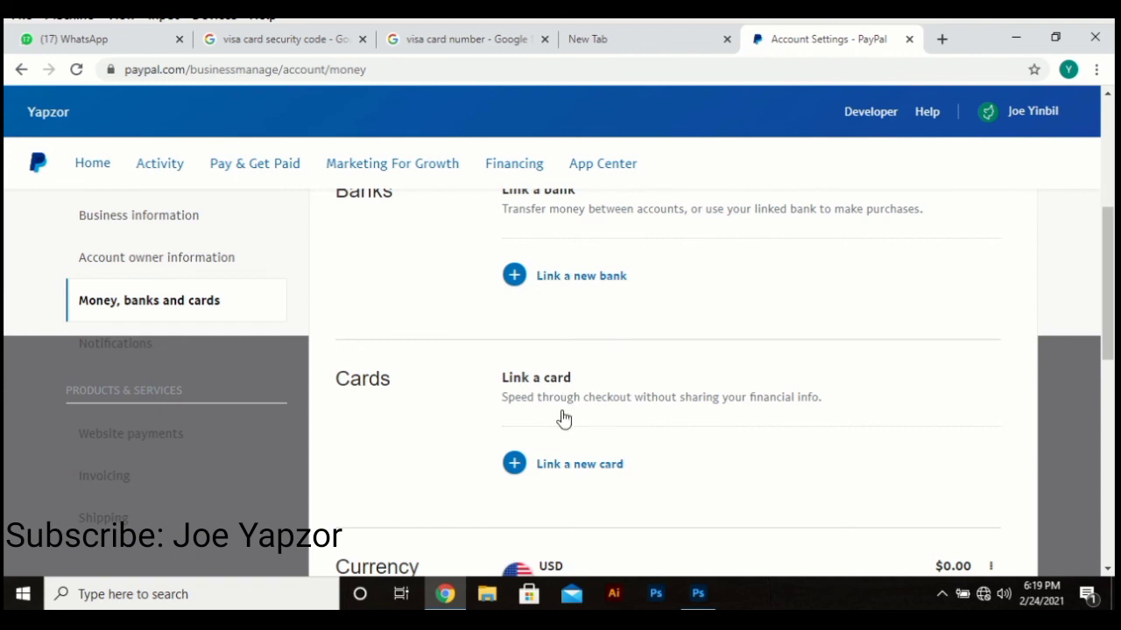
Step: Open the Link a card form, then view the 'visa card security code' image results
left_click(602, 473)
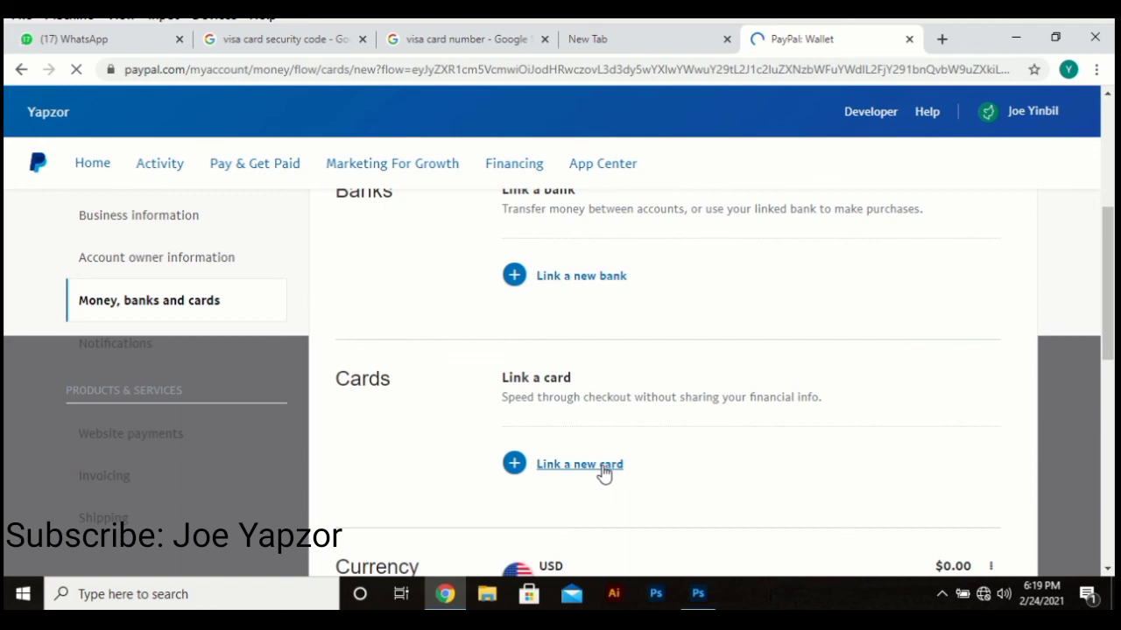
scroll(537, 442, "down", 1)
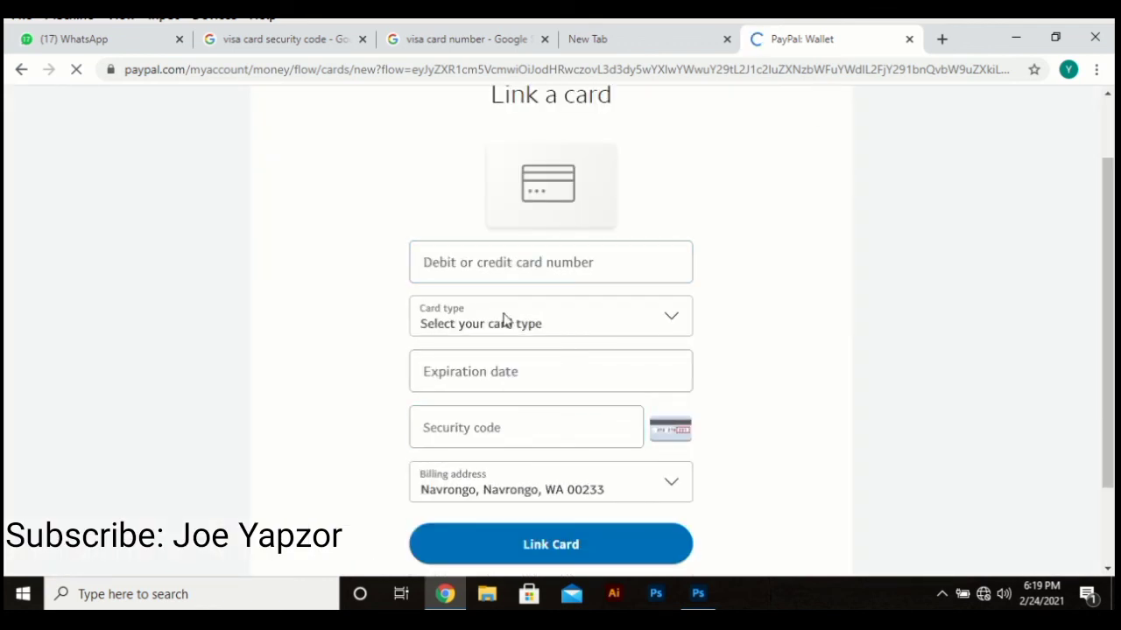
left_click(294, 41)
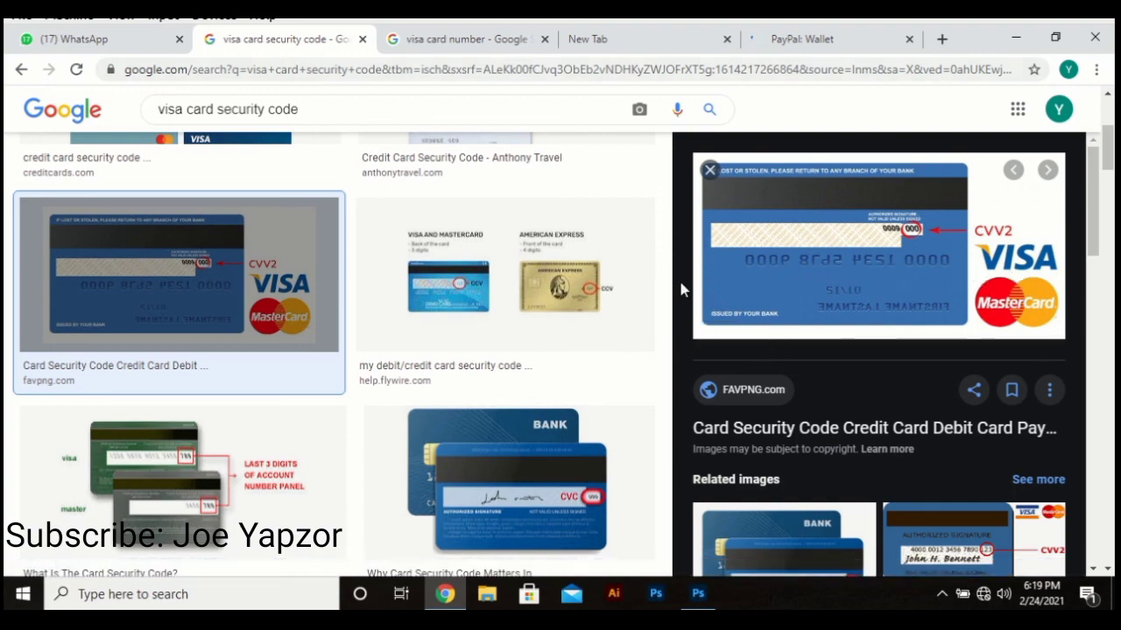
Step: Check sample Visa card number images, then set the card type to Visa
left_click(462, 40)
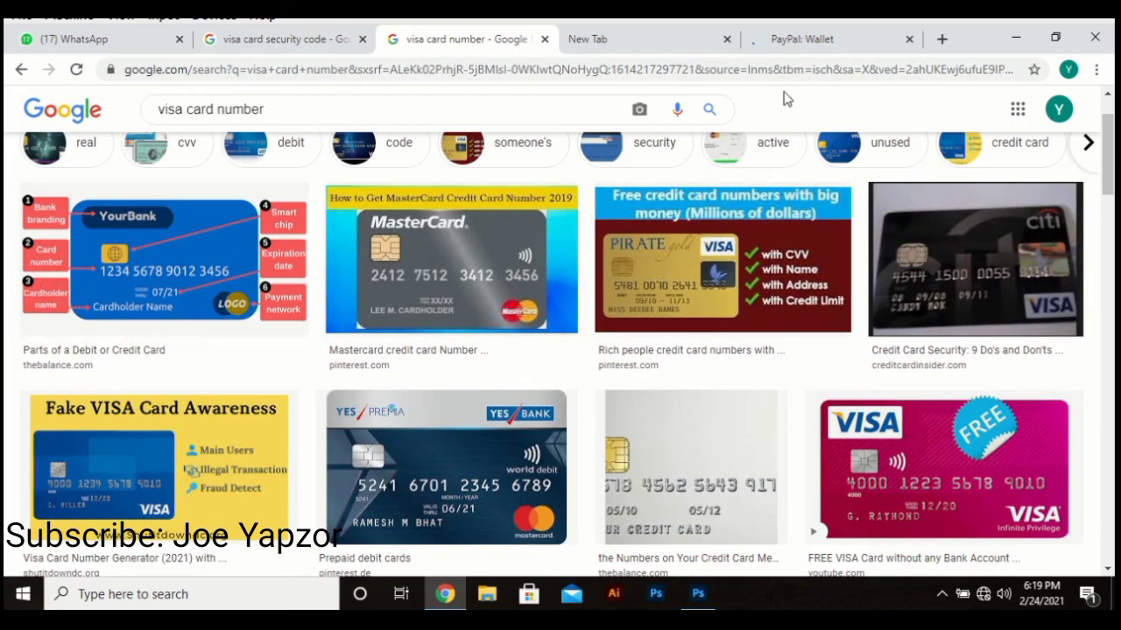
left_click(802, 48)
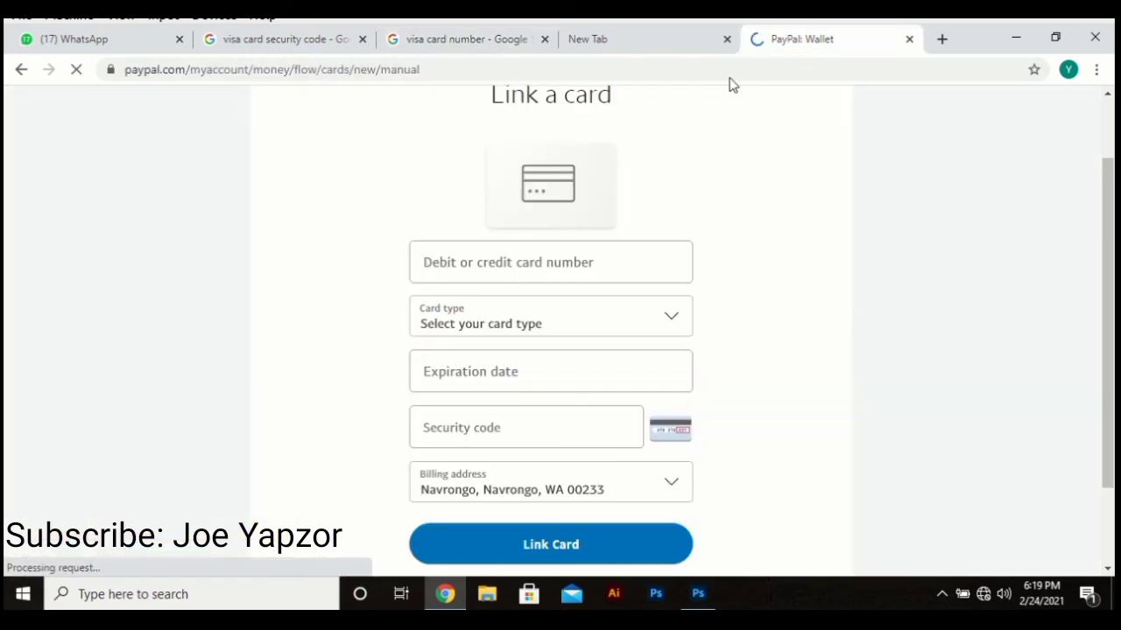
left_click(530, 252)
left_click(523, 315)
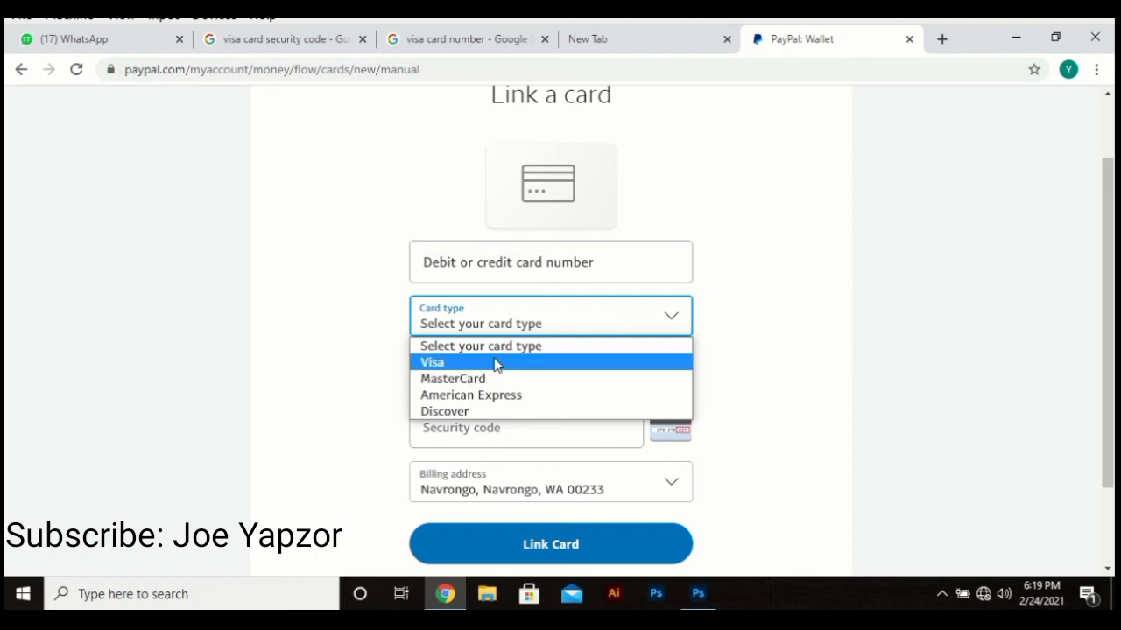
left_click(496, 363)
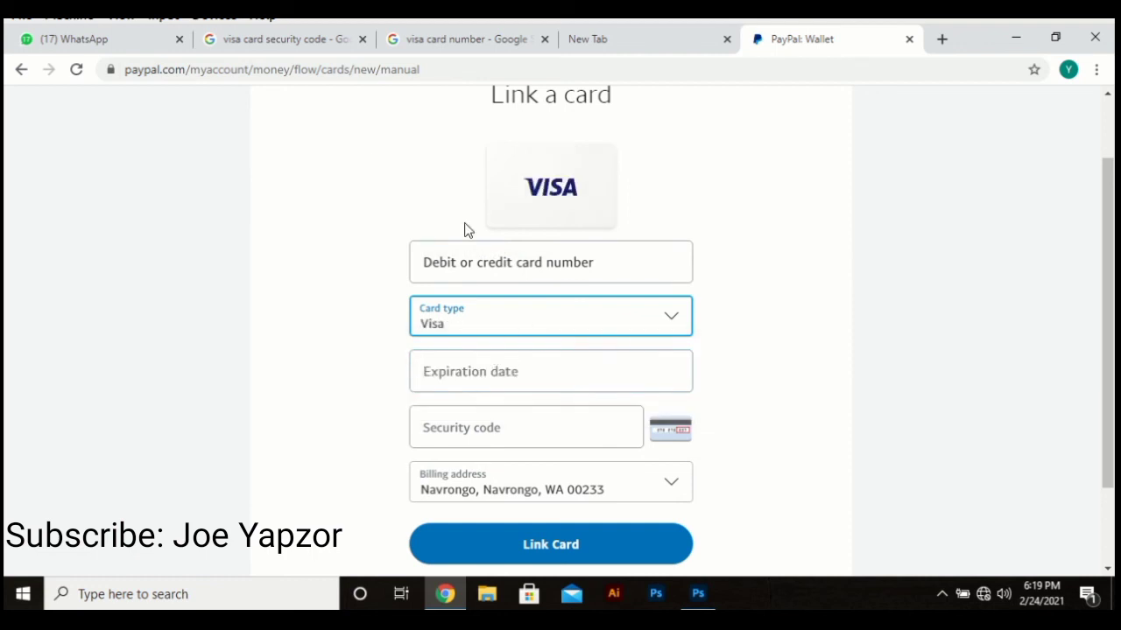
Step: Recheck the security code and card number examples, keeping Visa as the card type
left_click(304, 40)
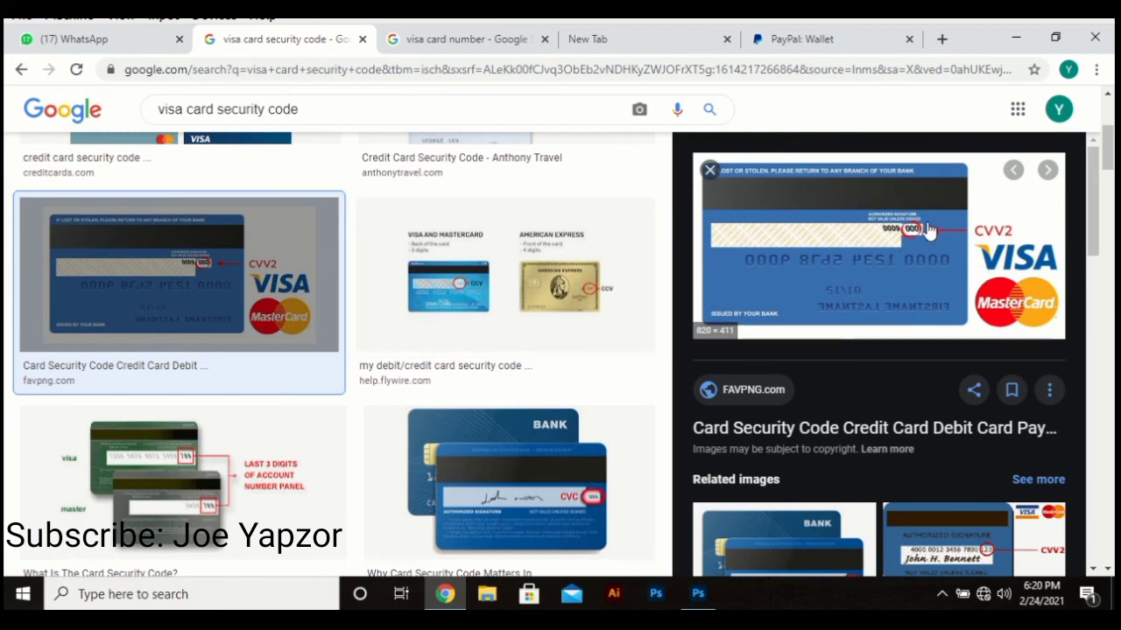
left_click(846, 41)
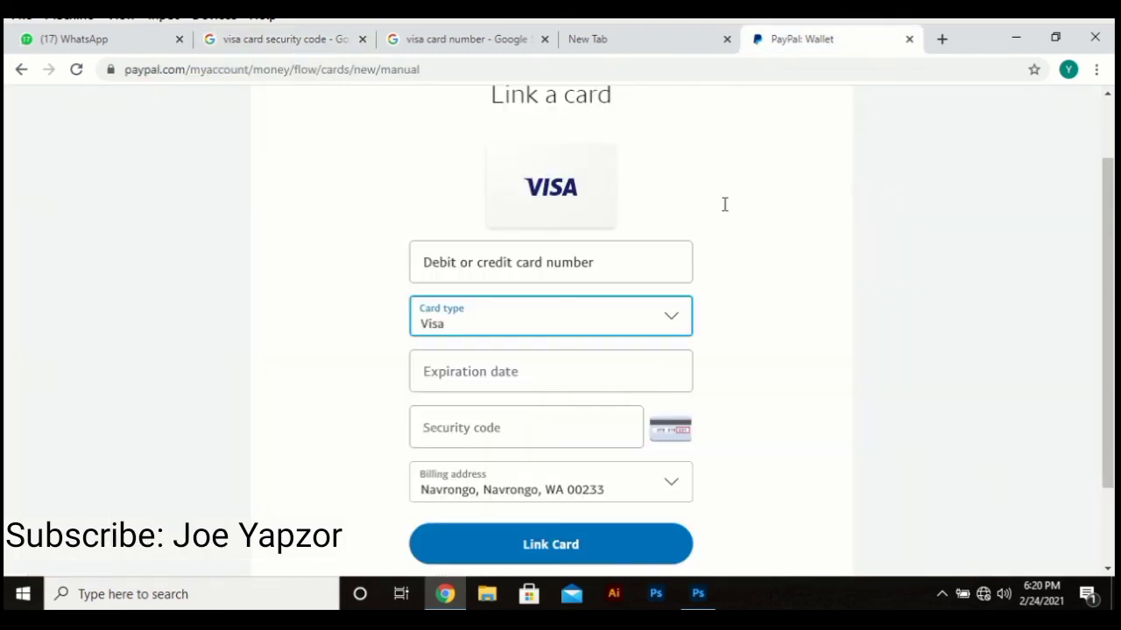
left_click(498, 415)
left_click(528, 336)
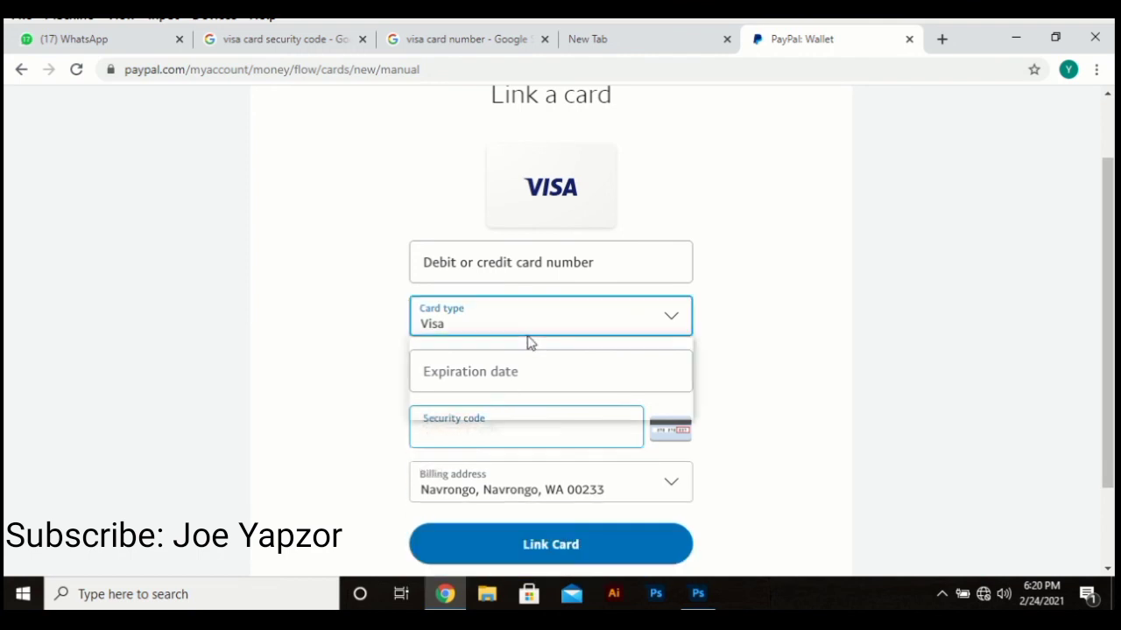
left_click(843, 358)
left_click(497, 44)
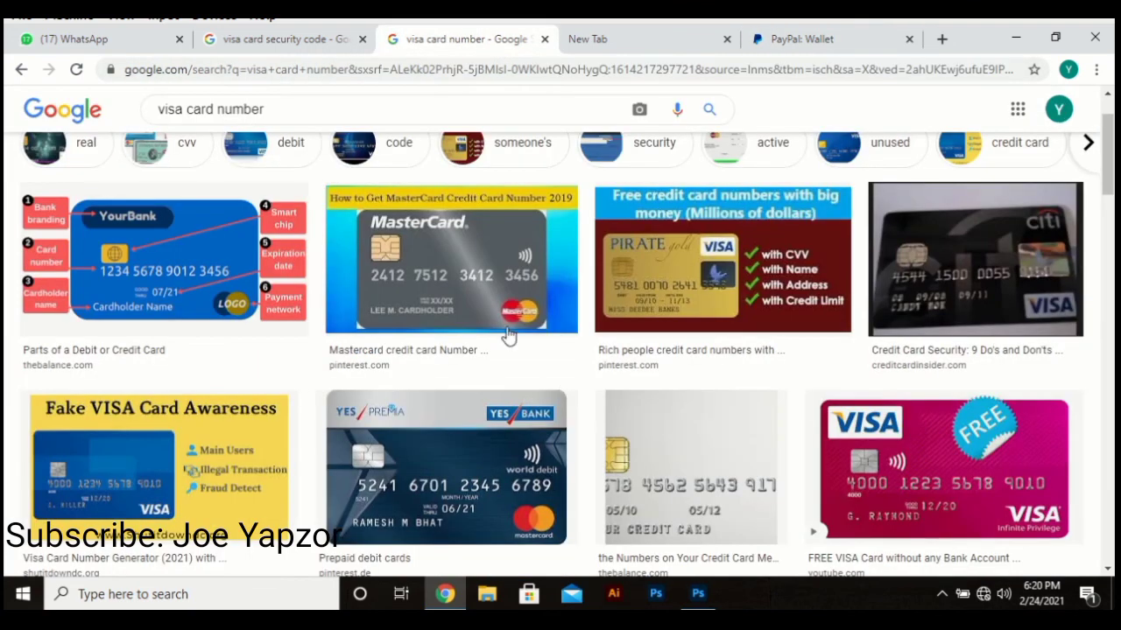
left_click(836, 52)
scroll(486, 512, "down", 2)
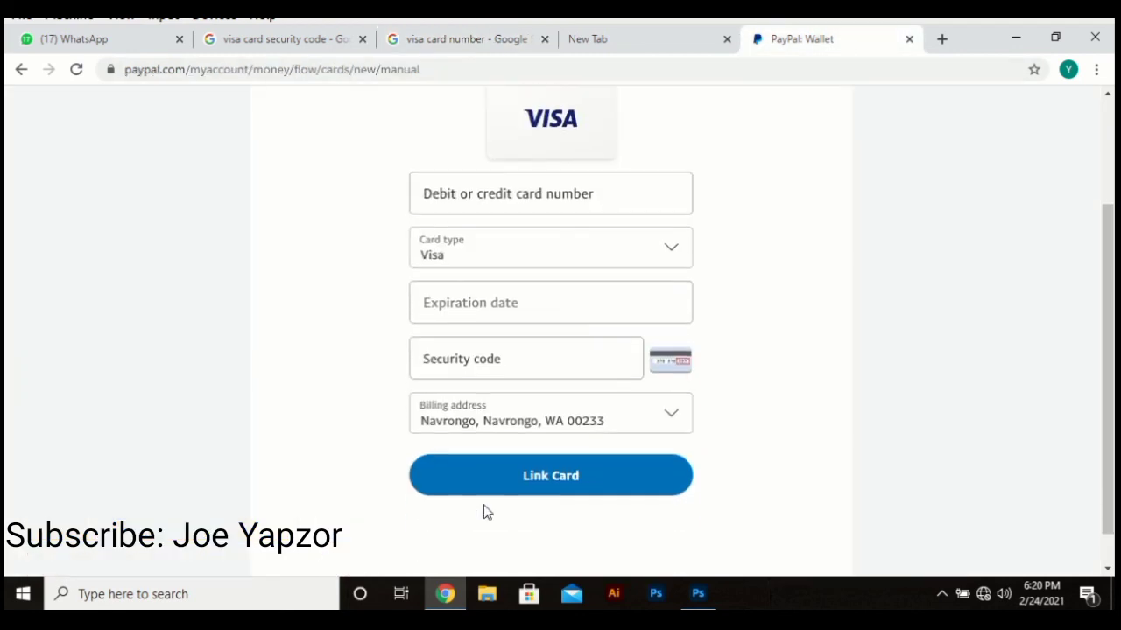